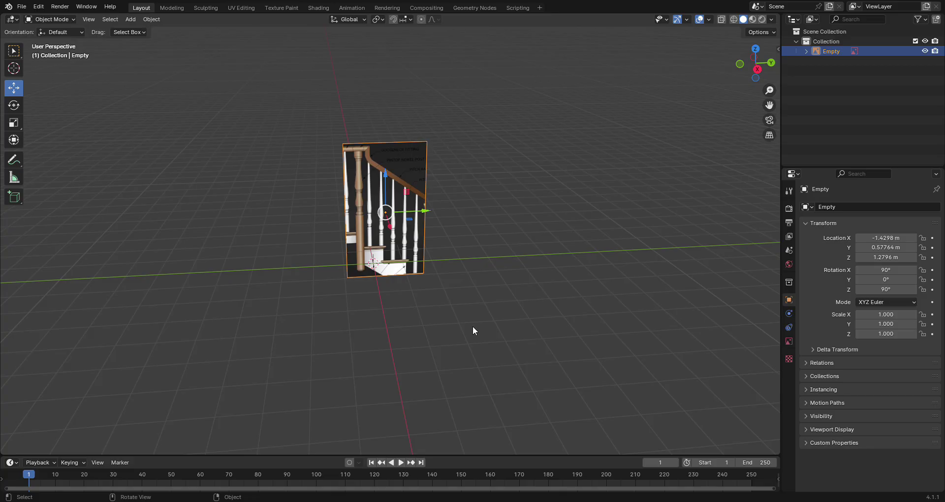
Step: Add a test cube and give it an Array modifier
{"action": "key", "text": "shift+a"}
{"action": "mouse_move", "coordinate": [454, 310]}
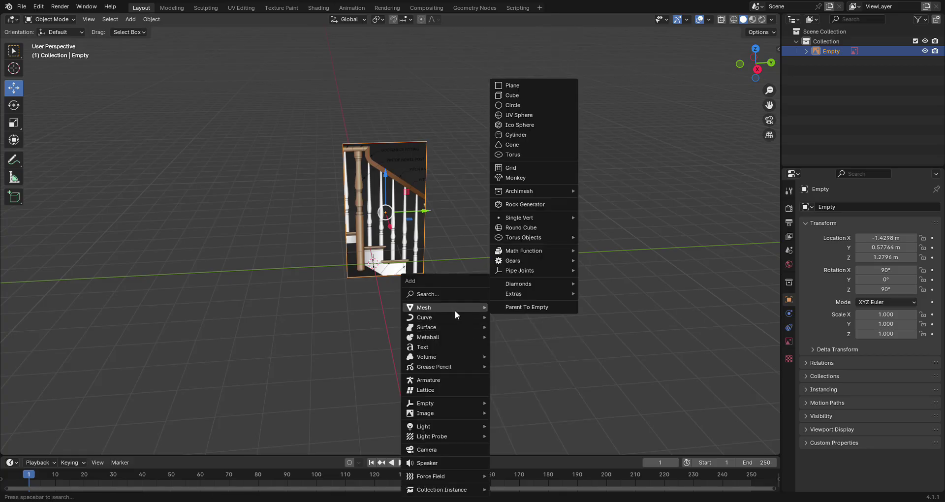
{"action": "key", "text": "Escape"}
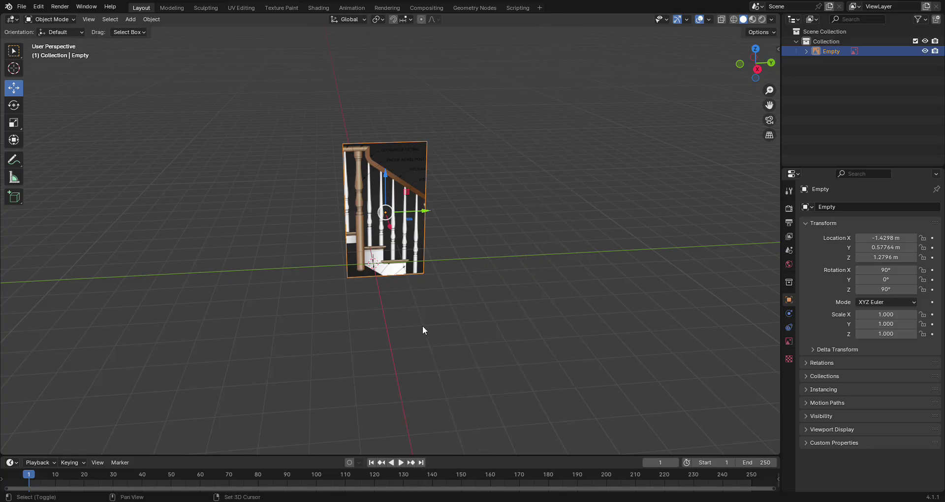
{"action": "key", "text": "shift+a"}
{"action": "mouse_move", "coordinate": [408, 306]}
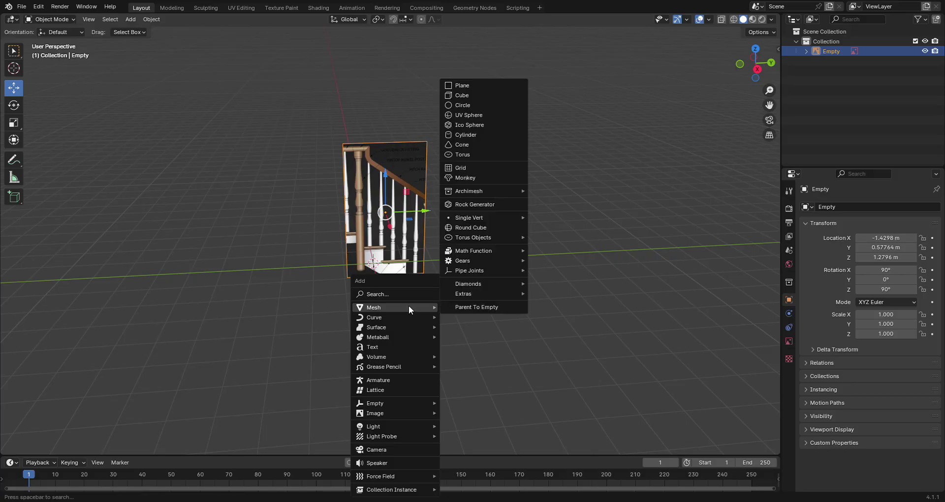
{"action": "left_click", "coordinate": [469, 94]}
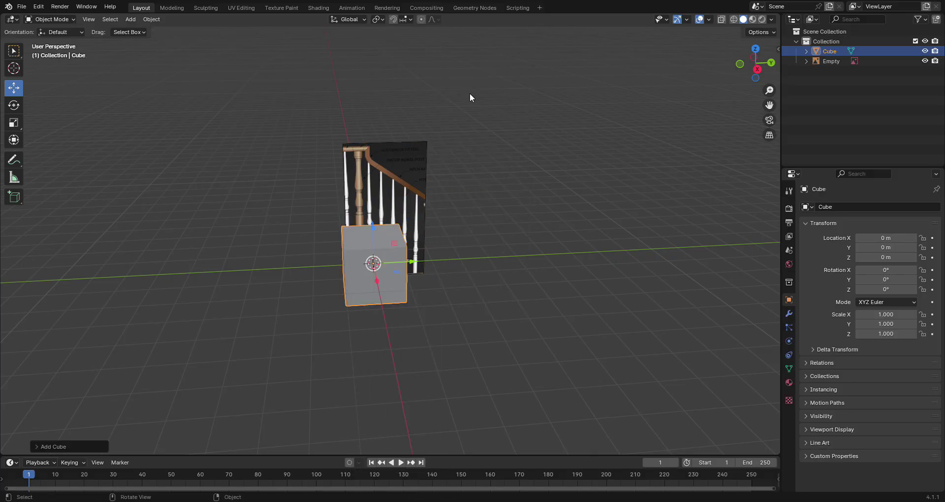
{"action": "left_click", "coordinate": [789, 313]}
{"action": "left_click", "coordinate": [879, 206]}
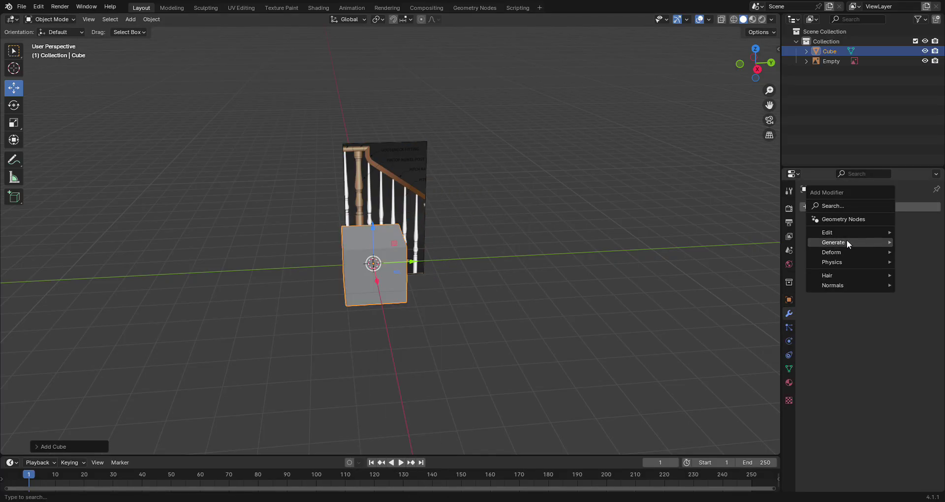
{"action": "mouse_move", "coordinate": [825, 240]}
{"action": "left_click", "coordinate": [766, 242]}
Step: Add Curve and Screw modifiers to the test cube
{"action": "left_click", "coordinate": [858, 208]}
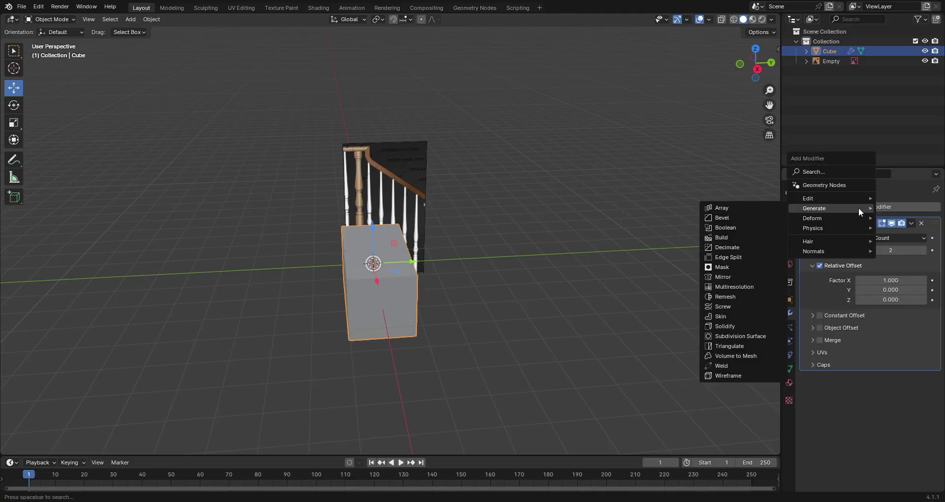
{"action": "left_click", "coordinate": [836, 168]}
{"action": "left_click", "coordinate": [767, 189]}
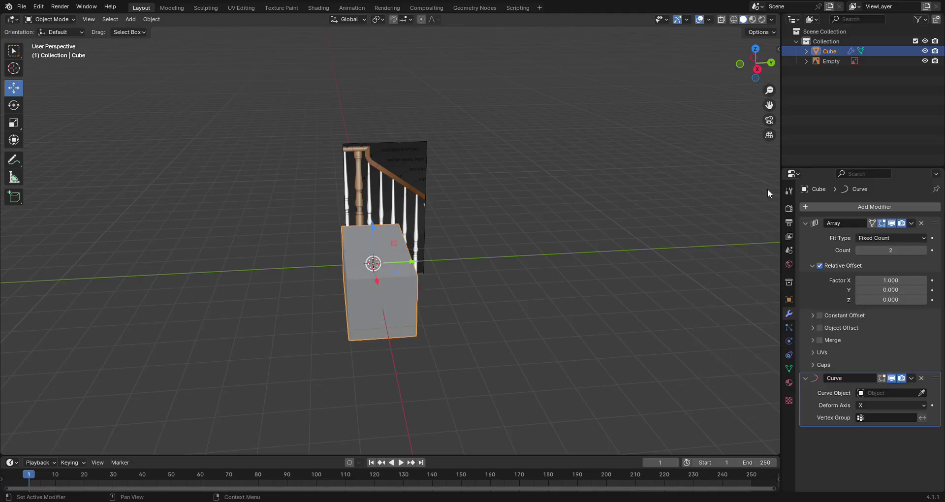
{"action": "left_click", "coordinate": [864, 206]}
{"action": "left_click", "coordinate": [836, 207]}
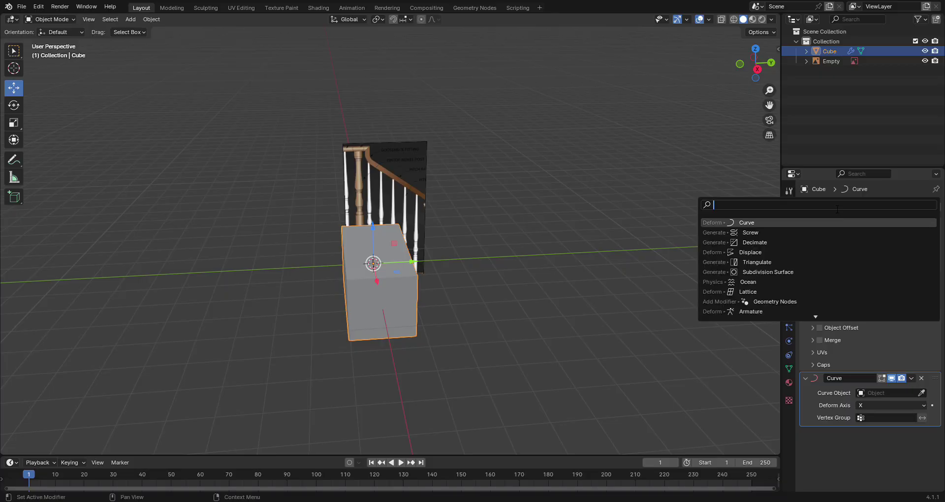
{"action": "left_click", "coordinate": [767, 242]}
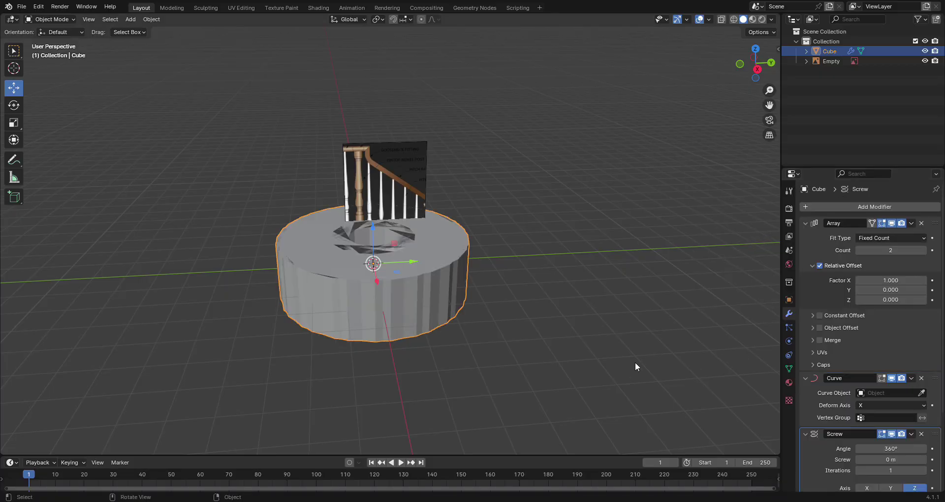
Step: Move the test cube beside the staircase image, review its modifiers, then delete it
{"action": "left_click_drag", "start_coordinate": [408, 264], "coordinate": [263, 271]}
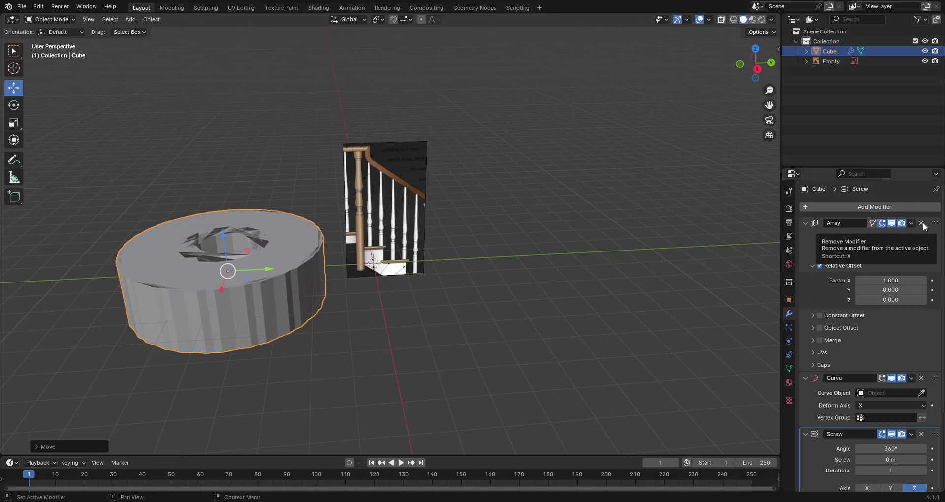
{"action": "left_click_drag", "start_coordinate": [781, 242], "coordinate": [394, 241]}
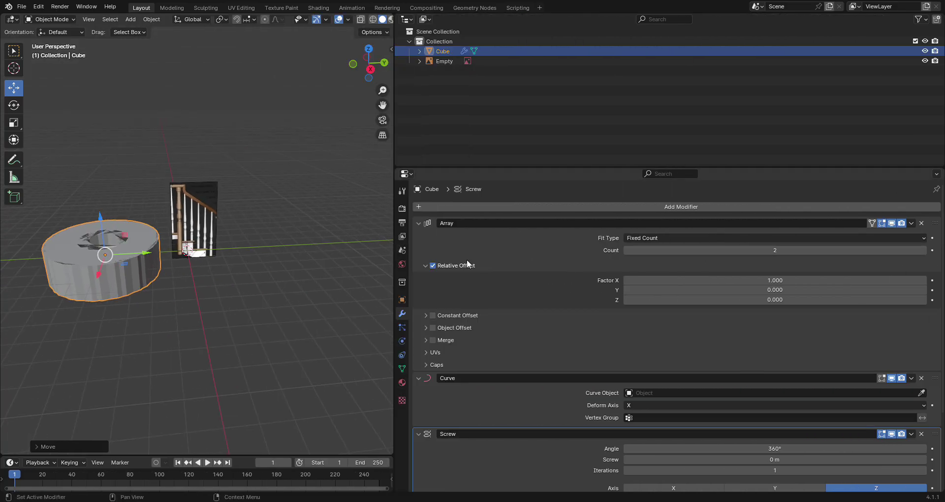
{"action": "scroll", "coordinate": [457, 415], "scroll_direction": "down", "scroll_amount": 2}
{"action": "scroll", "coordinate": [482, 394], "scroll_direction": "up", "scroll_amount": 2}
{"action": "left_click_drag", "start_coordinate": [395, 176], "coordinate": [744, 177]}
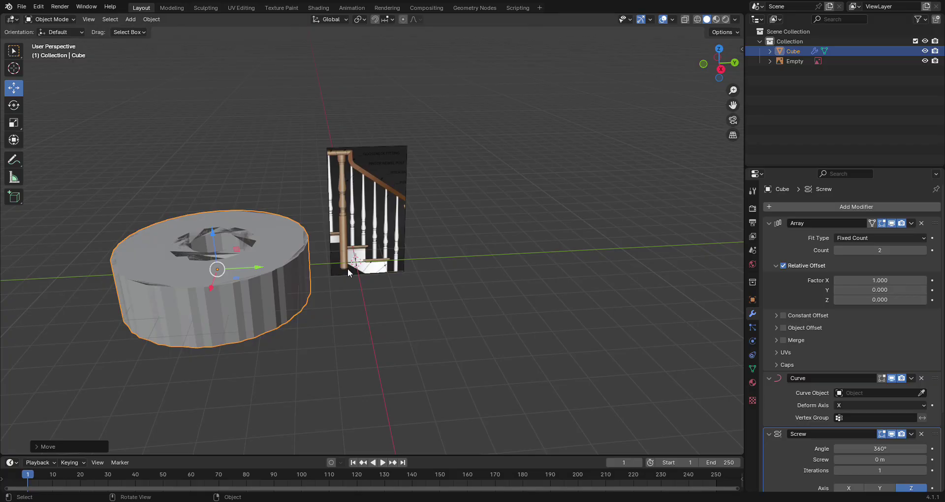
{"action": "key", "text": "Delete"}
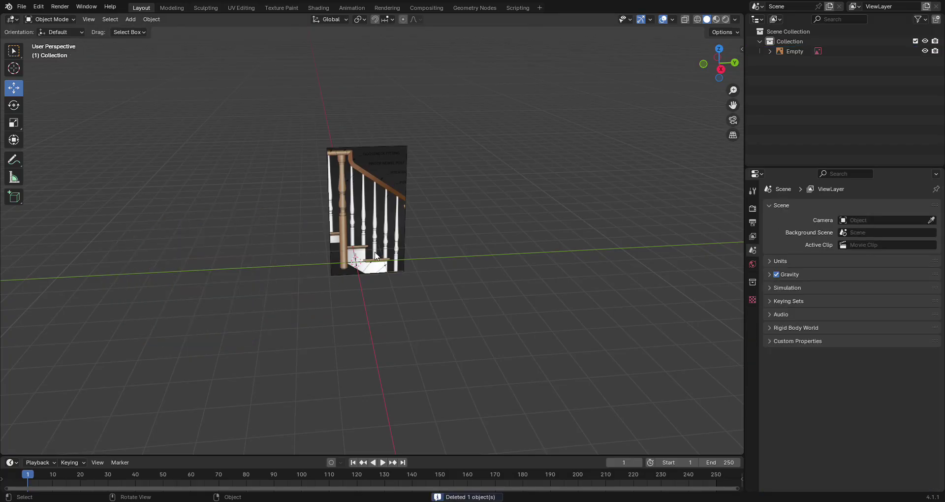
Step: Add a fresh cube at the centre of the scene
{"action": "middle_click_drag", "start_coordinate": [377, 256], "coordinate": [394, 313]}
{"action": "key", "text": "shift+a"}
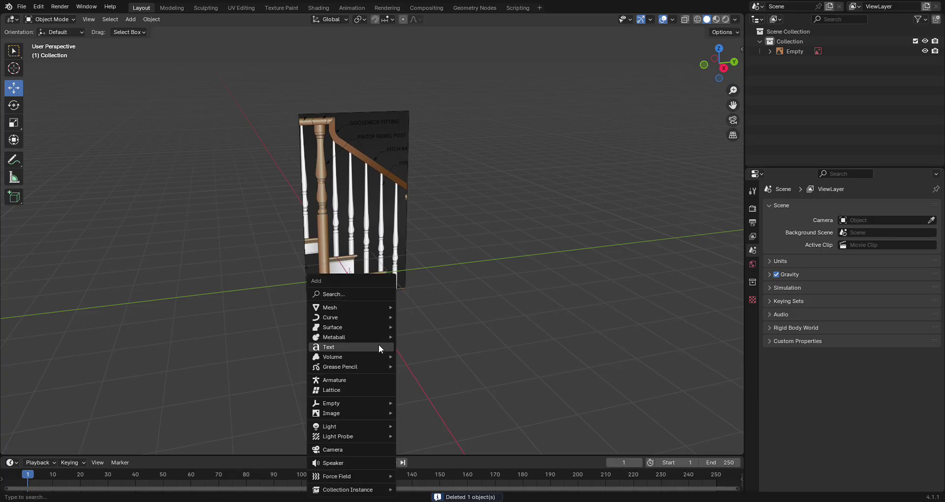
{"action": "mouse_move", "coordinate": [354, 308]}
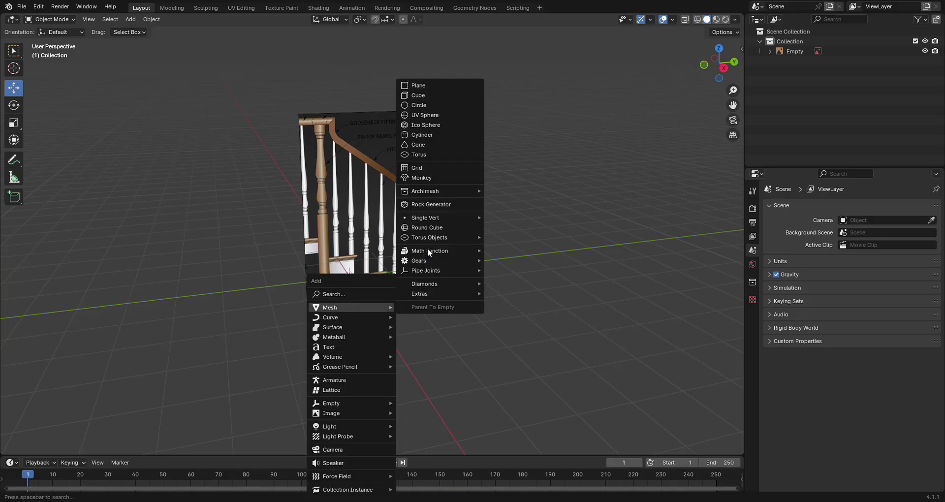
{"action": "left_click", "coordinate": [434, 97]}
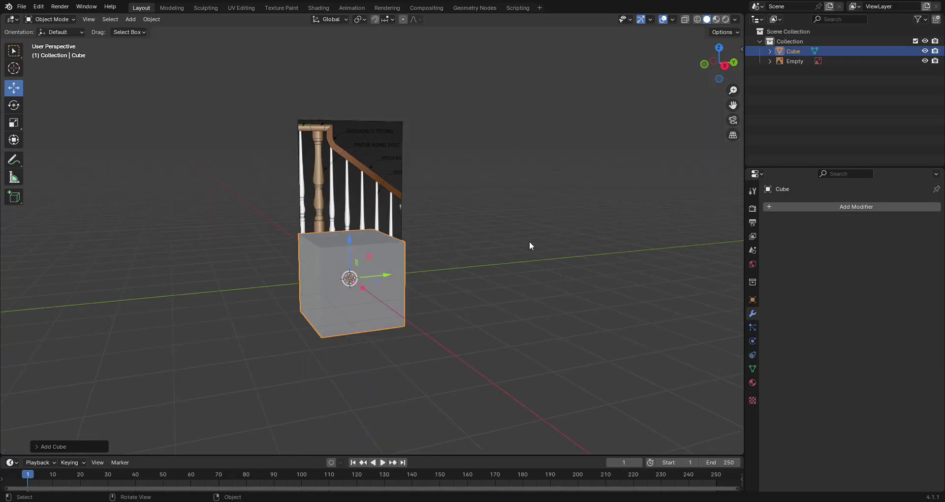
Step: In the side orthographic view, flatten the cube vertically into a slab
{"action": "left_click", "coordinate": [725, 67]}
{"action": "scroll", "coordinate": [415, 325], "scroll_direction": "up", "scroll_amount": 3}
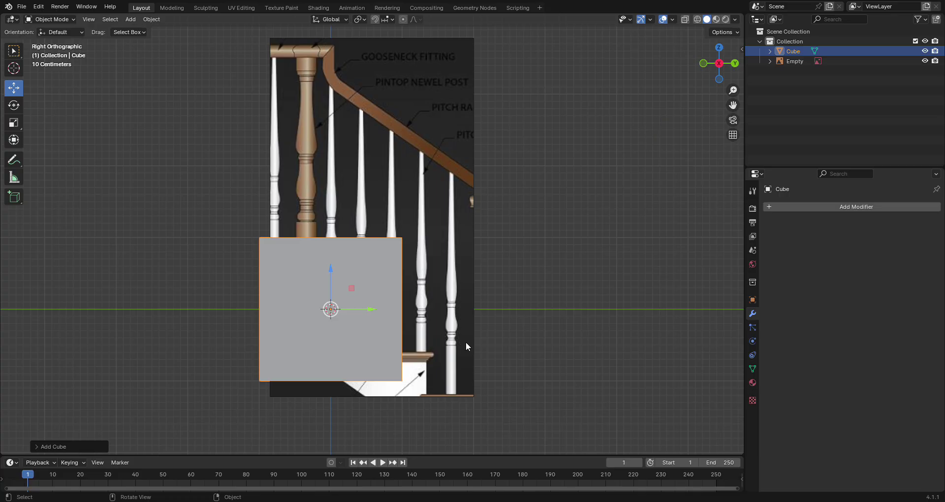
{"action": "key", "text": "s"}
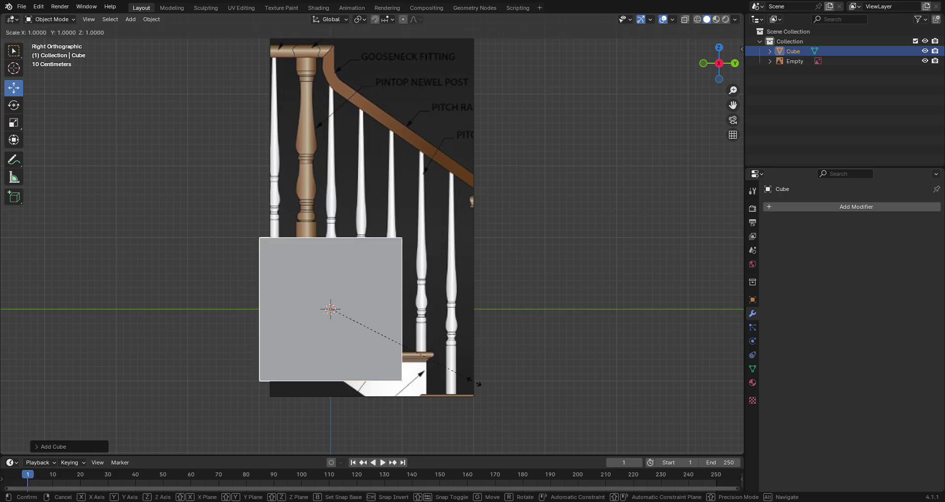
{"action": "key", "text": "z"}
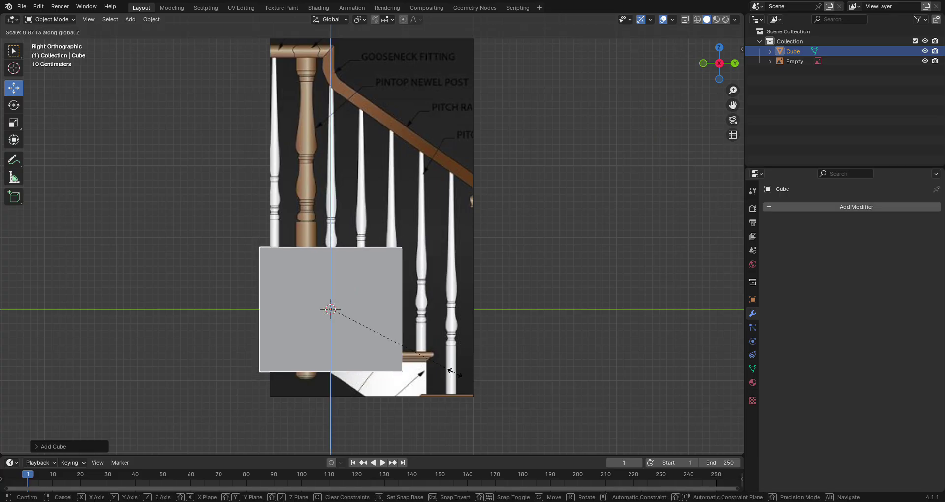
{"action": "mouse_move", "coordinate": [394, 333]}
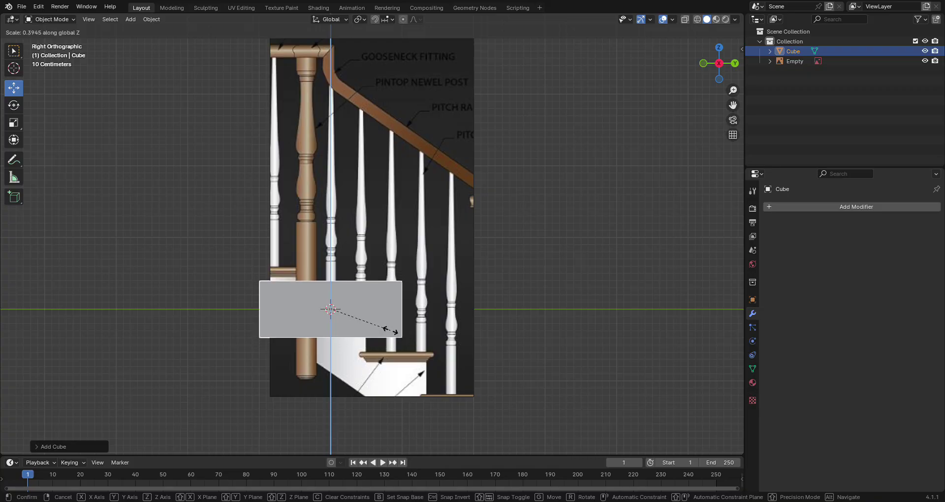
{"action": "left_click", "coordinate": [377, 323]}
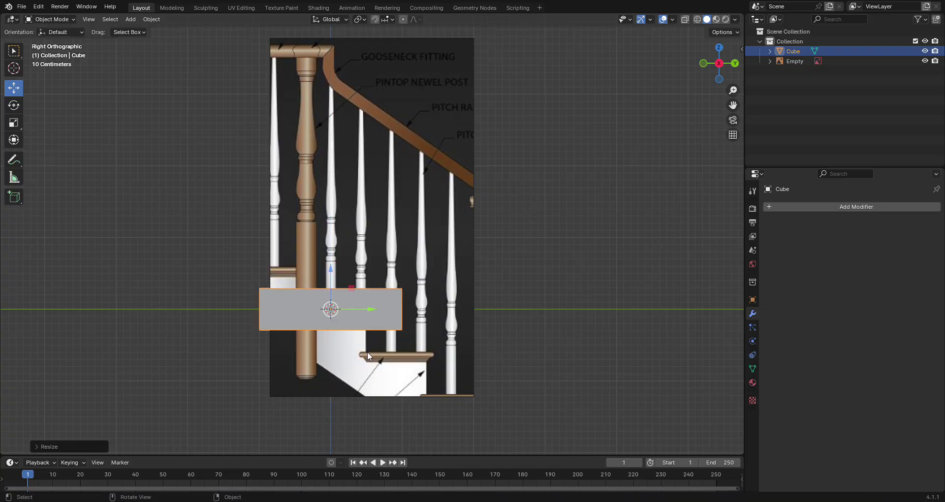
Step: In front orthographic view, narrow the slab along X and enter Edit Mode
{"action": "key", "text": "s"}
{"action": "key", "text": "y"}
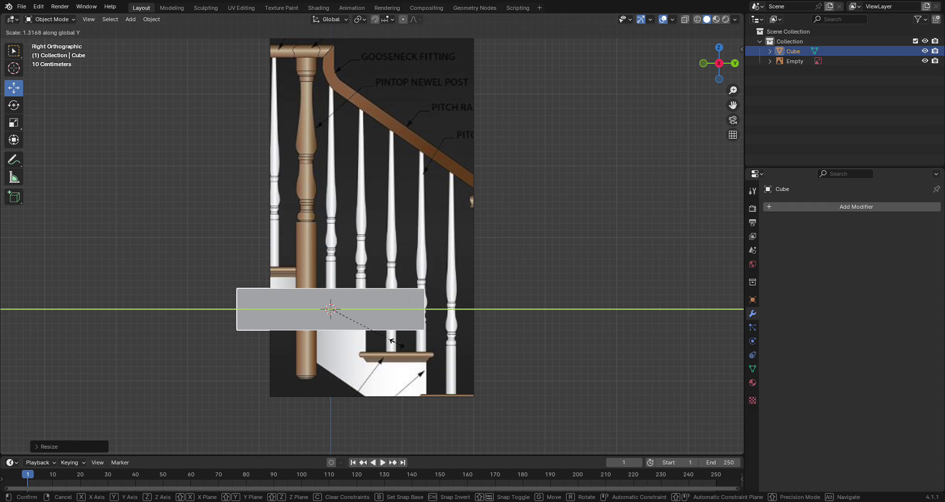
{"action": "right_click", "coordinate": [382, 353]}
{"action": "middle_click_drag", "start_coordinate": [383, 353], "coordinate": [457, 364]}
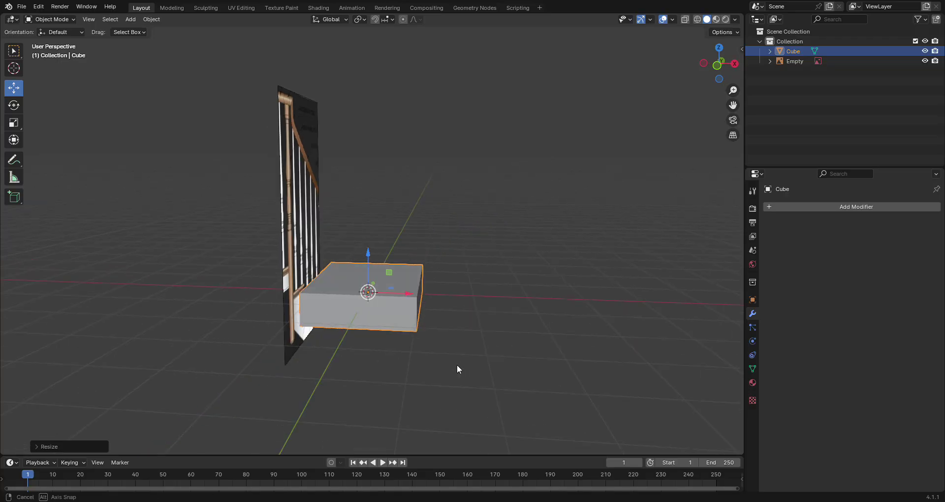
{"action": "left_click", "coordinate": [718, 65]}
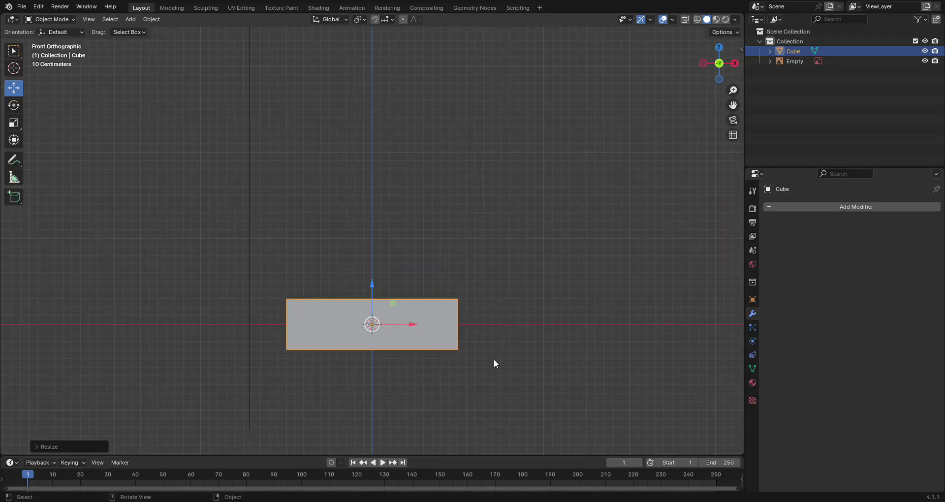
{"action": "key", "text": "s"}
{"action": "key", "text": "x"}
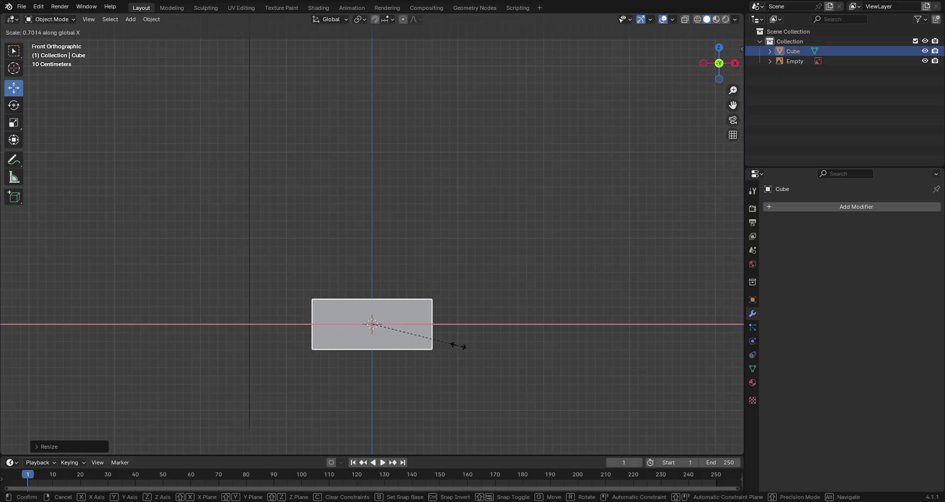
{"action": "left_click", "coordinate": [439, 343]}
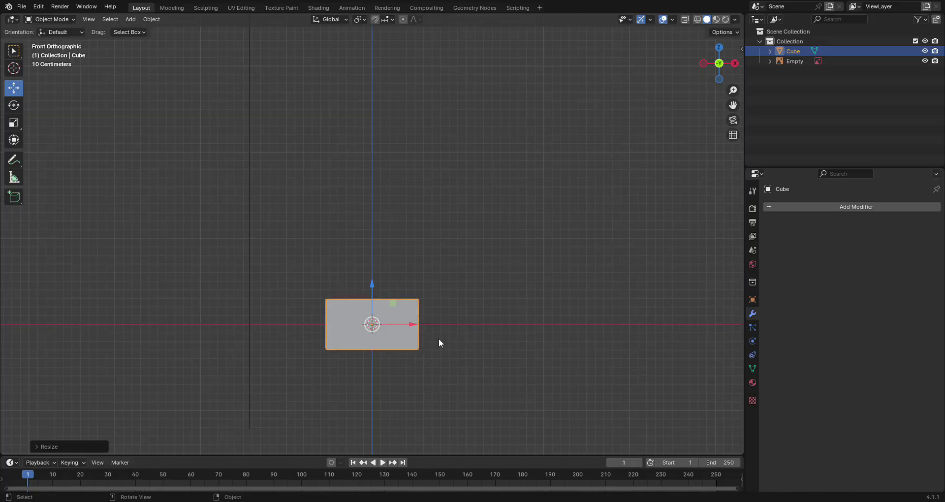
{"action": "key", "text": "Tab"}
Step: Add a loop cut running around the block near its top
{"action": "key", "text": "2"}
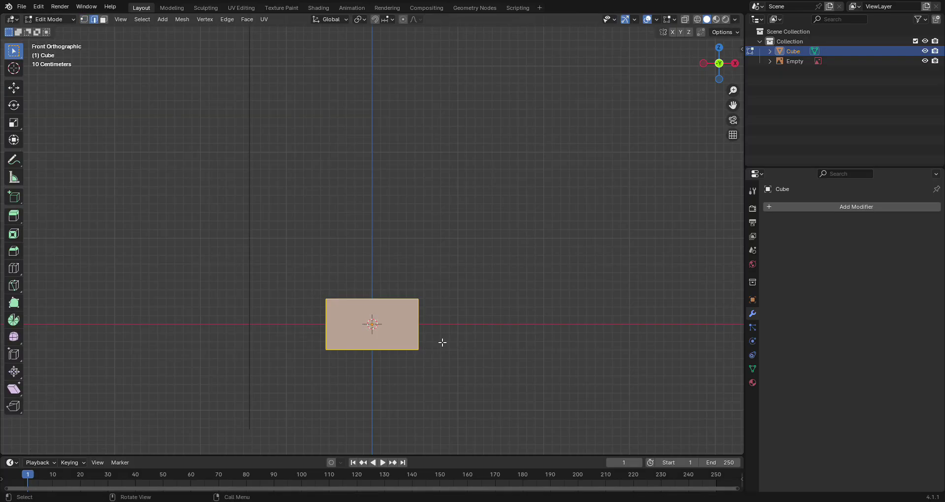
{"action": "key", "text": "Tab"}
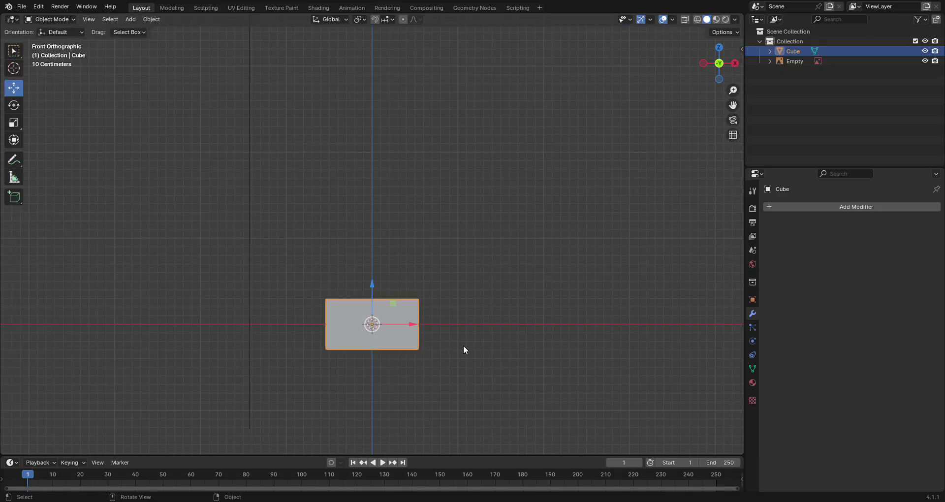
{"action": "key", "text": "Tab"}
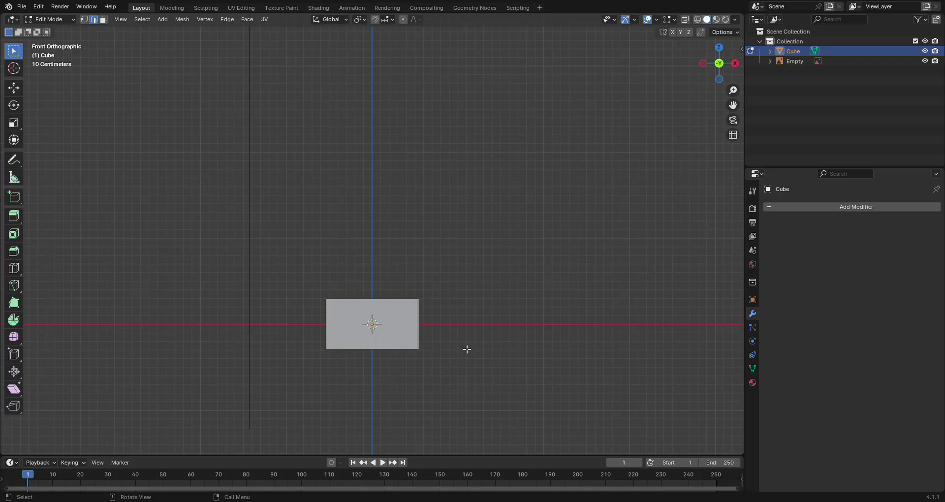
{"action": "middle_click_drag", "start_coordinate": [467, 349], "coordinate": [418, 381]}
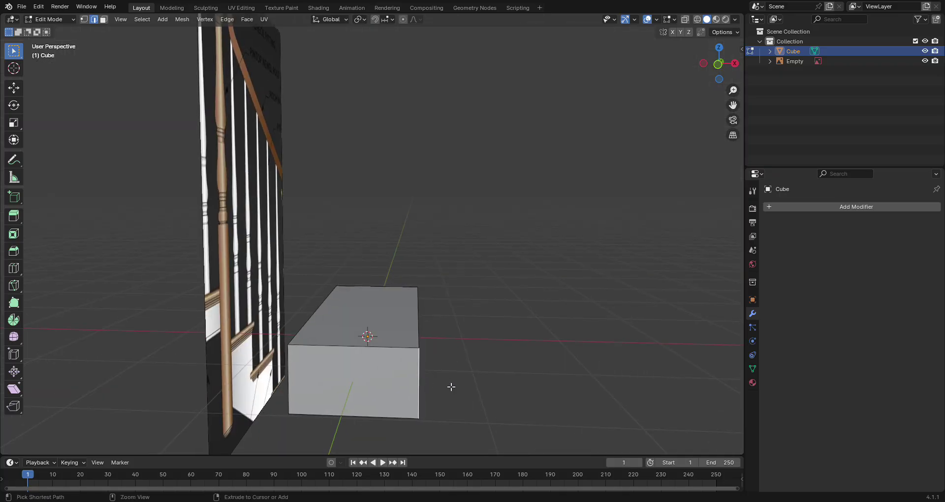
{"action": "key", "text": "ctrl+r"}
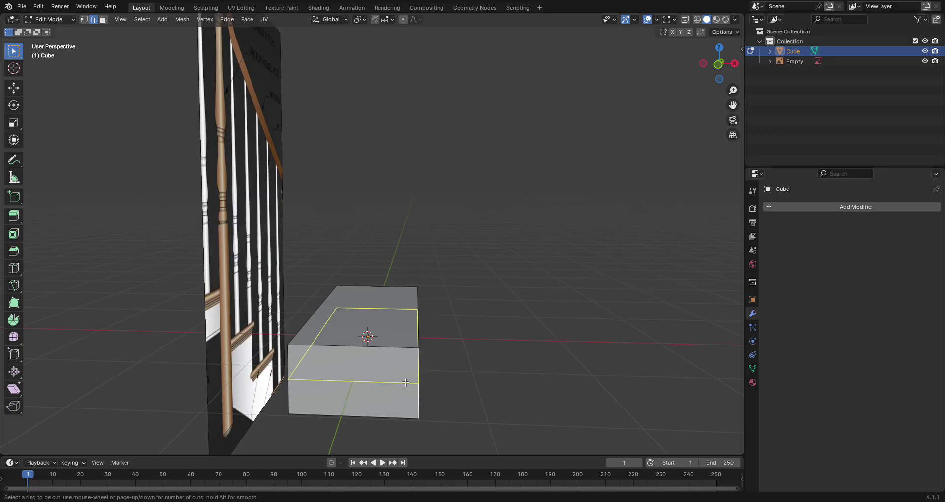
{"action": "left_click", "coordinate": [405, 382]}
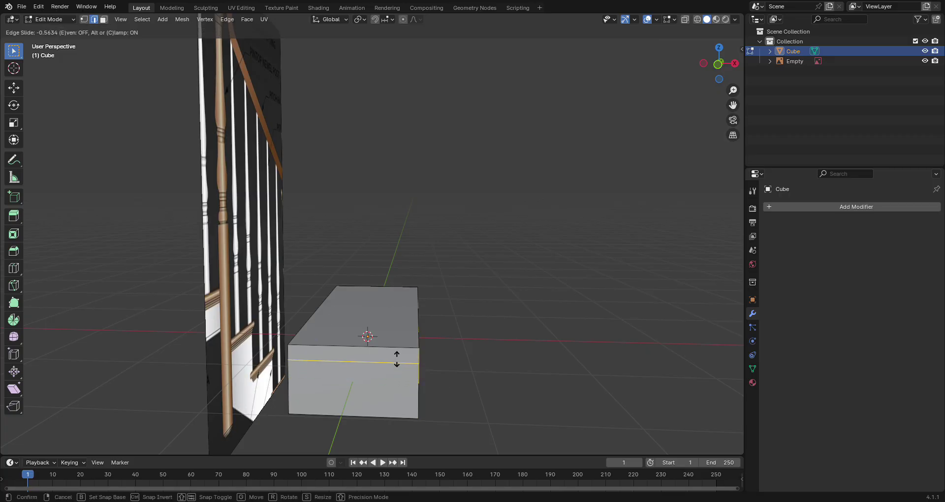
{"action": "left_click", "coordinate": [396, 360]}
Step: Extrude the upper side strip face outward into a protruding lip
{"action": "middle_click_drag", "start_coordinate": [474, 382], "coordinate": [453, 367]}
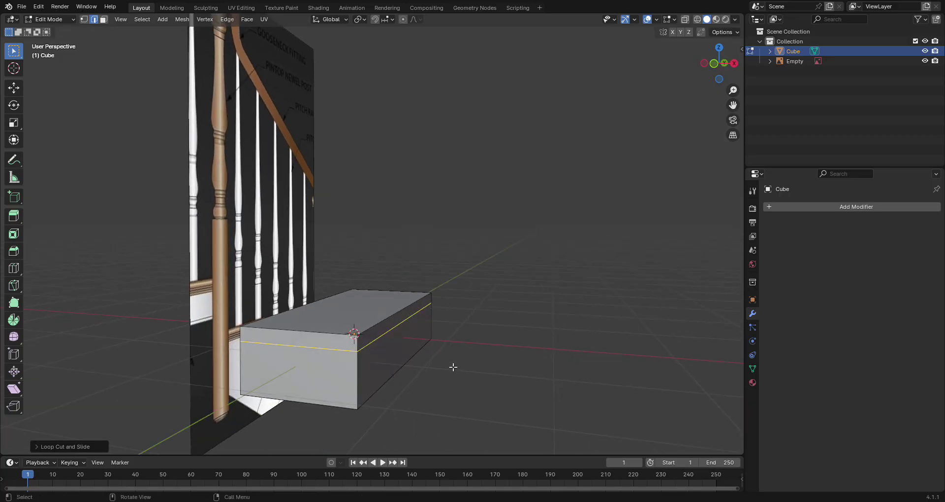
{"action": "key", "text": "3"}
{"action": "left_click", "coordinate": [389, 325]}
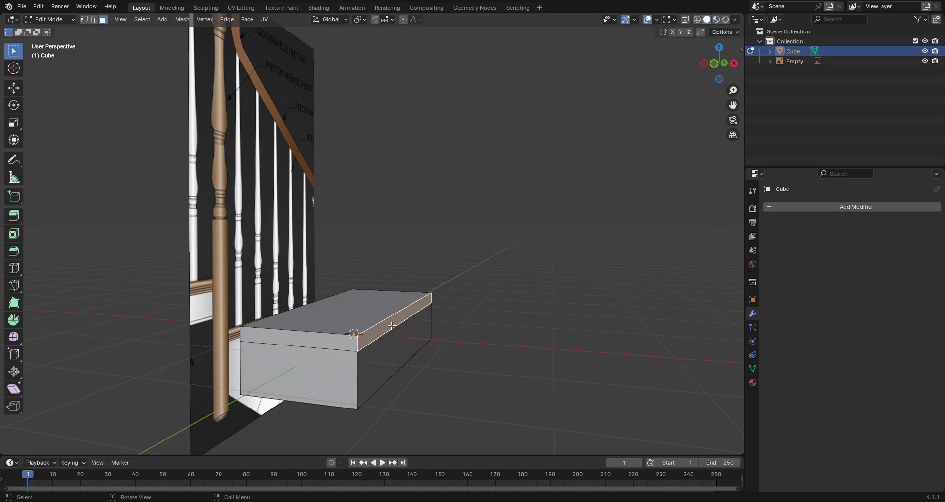
{"action": "key", "text": "e"}
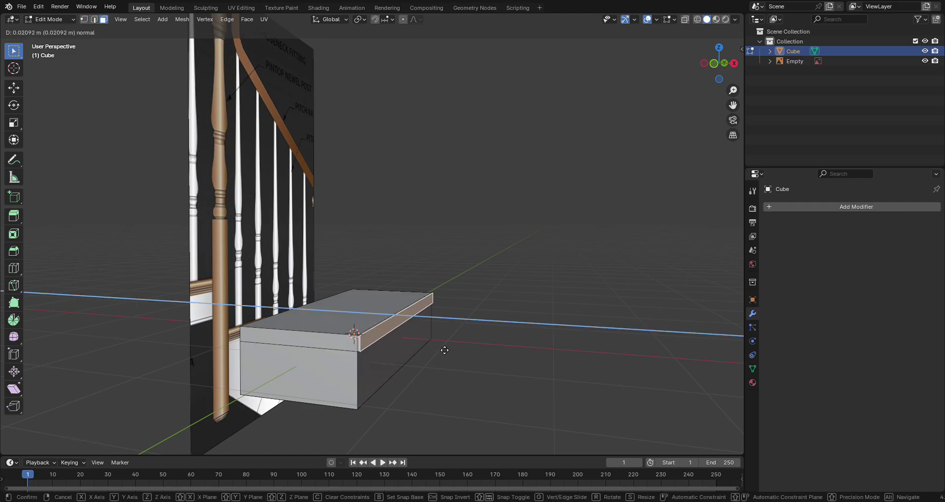
{"action": "left_click", "coordinate": [449, 350]}
{"action": "middle_click_drag", "start_coordinate": [462, 352], "coordinate": [376, 380]}
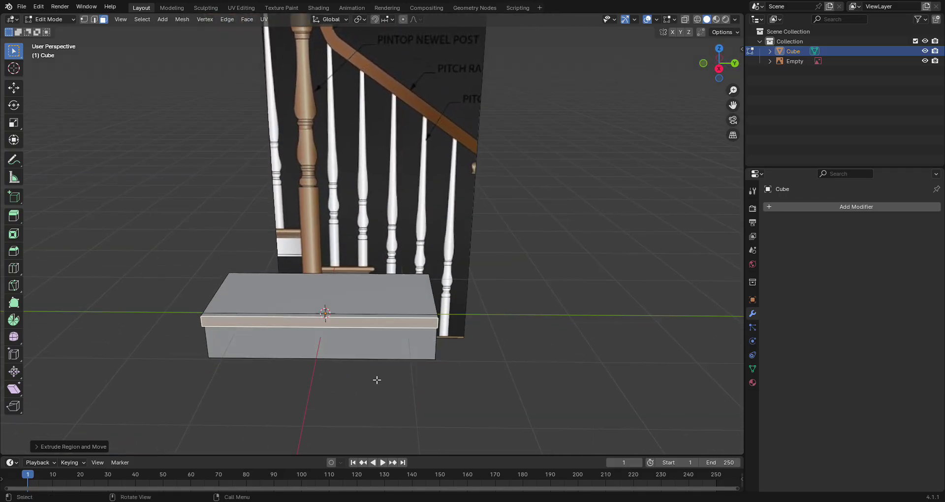
Step: Apply the step's scale in Object Mode
{"action": "key", "text": "Tab"}
{"action": "middle_click_drag", "start_coordinate": [435, 370], "coordinate": [370, 370]}
{"action": "key", "text": "Tab"}
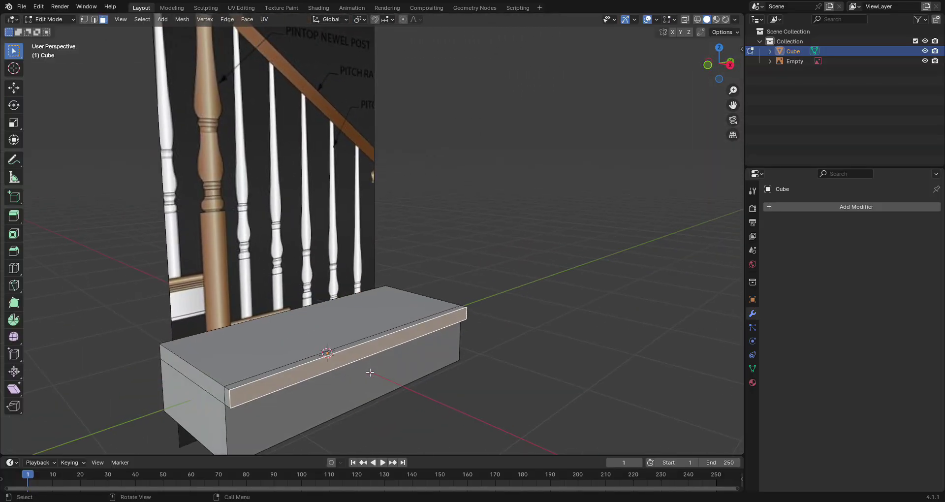
{"action": "key", "text": "ctrl"}
{"action": "key", "text": "Tab"}
{"action": "key", "text": "ctrl+a"}
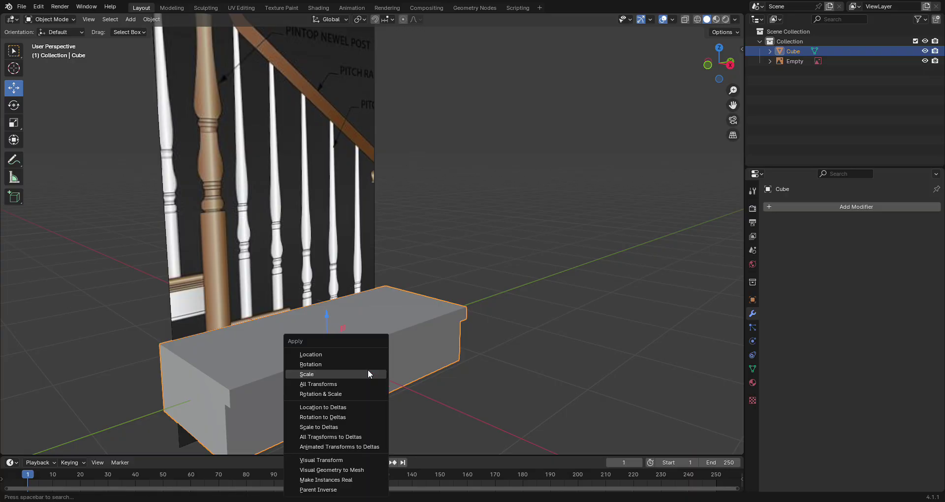
{"action": "left_click", "coordinate": [368, 370]}
{"action": "middle_click_drag", "start_coordinate": [369, 399], "coordinate": [453, 383]}
Step: Bevel the four lip edges with 2 segments and return to Object Mode
{"action": "key", "text": "Tab"}
{"action": "scroll", "coordinate": [354, 386], "scroll_direction": "up", "scroll_amount": 2}
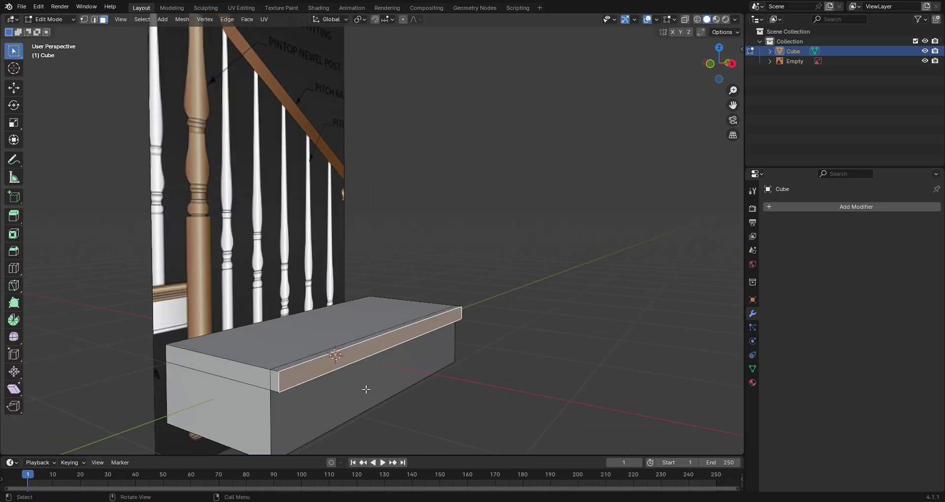
{"action": "key", "text": "2"}
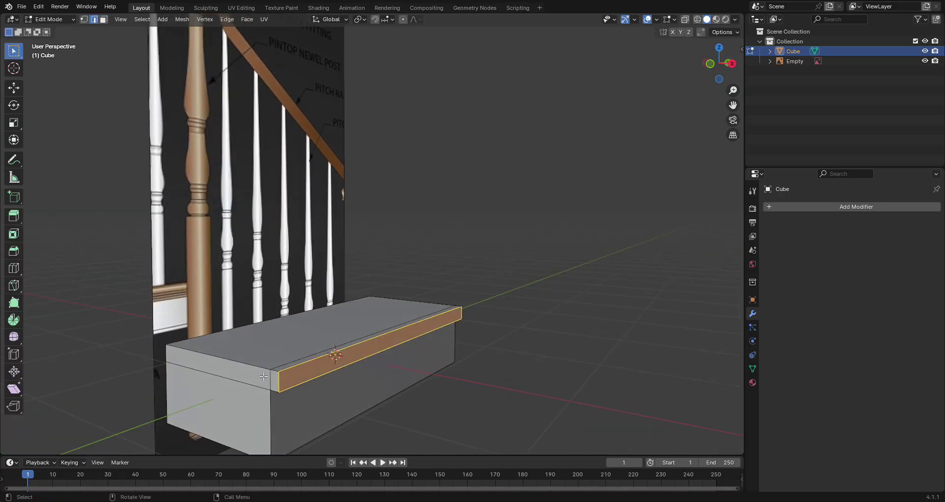
{"action": "left_click", "coordinate": [264, 368]}
{"action": "left_click", "coordinate": [286, 377], "text": "shift"}
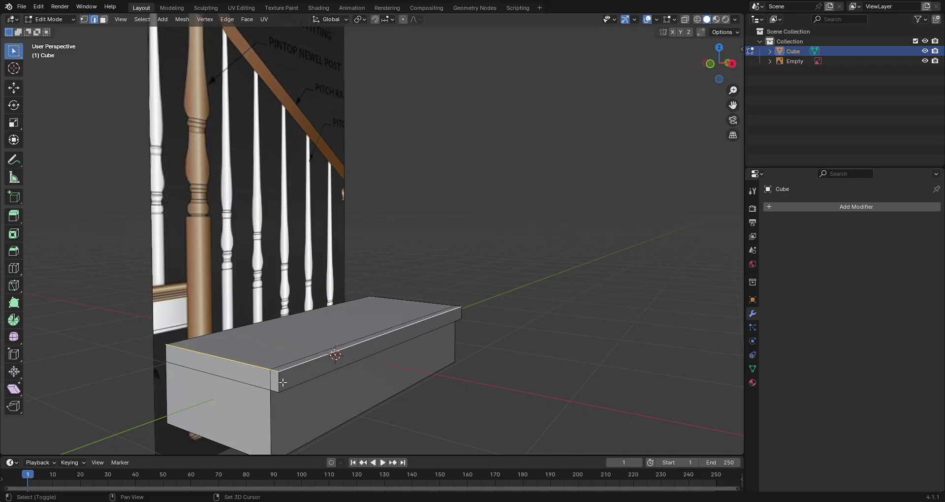
{"action": "left_click", "coordinate": [283, 382], "text": "shift"}
{"action": "left_click", "coordinate": [282, 390], "text": "shift"}
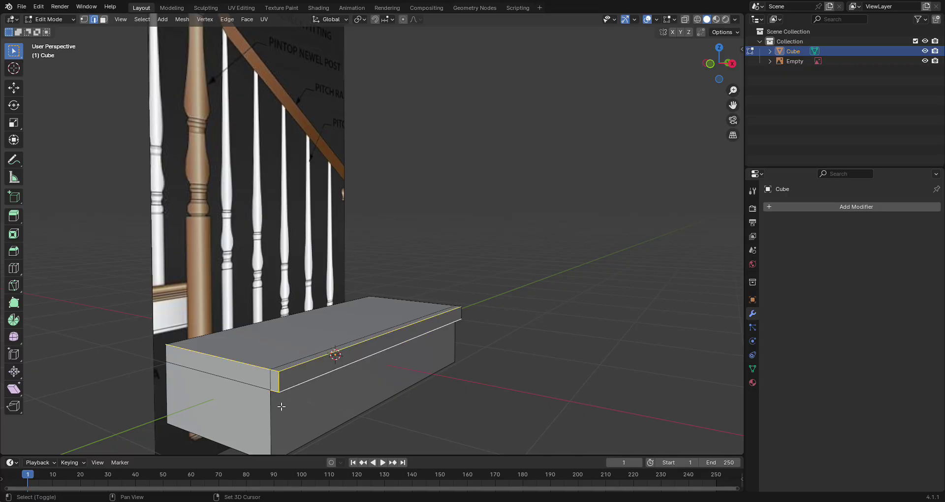
{"action": "middle_click_drag", "start_coordinate": [273, 412], "coordinate": [406, 413]}
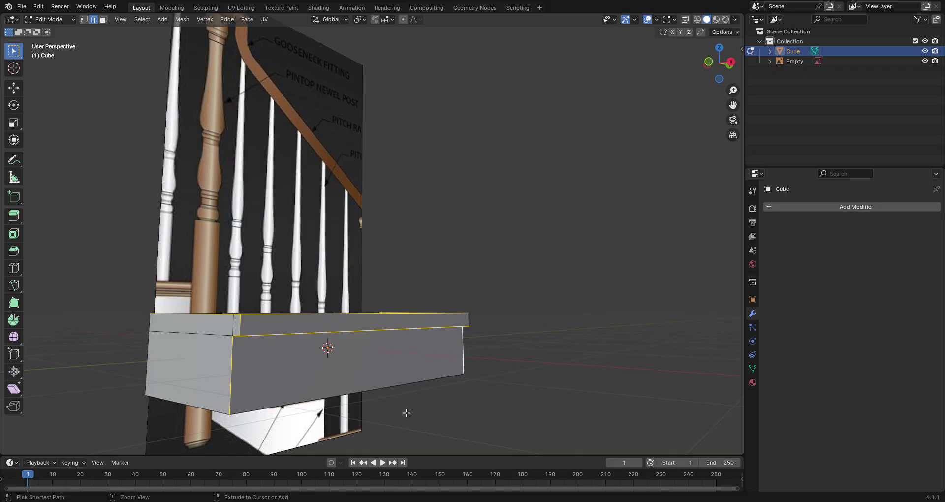
{"action": "key", "text": "ctrl+b"}
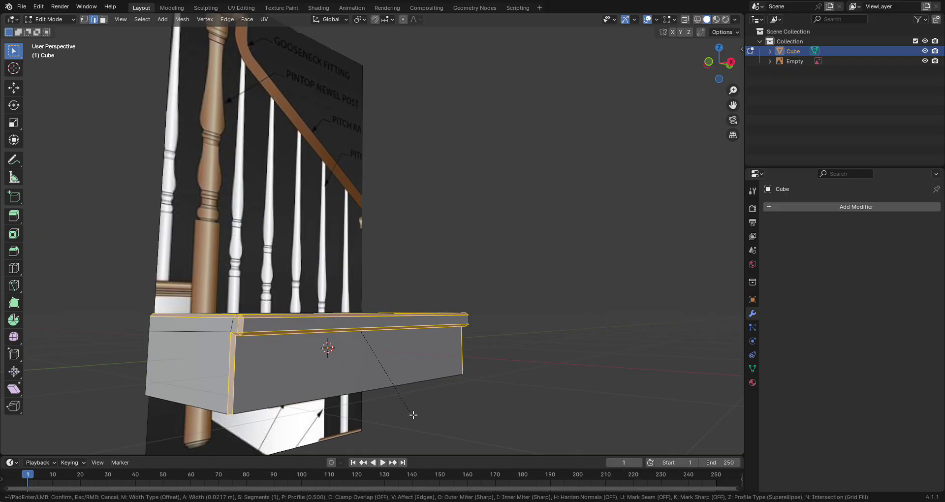
{"action": "scroll", "coordinate": [413, 415], "scroll_direction": "up", "scroll_amount": 1}
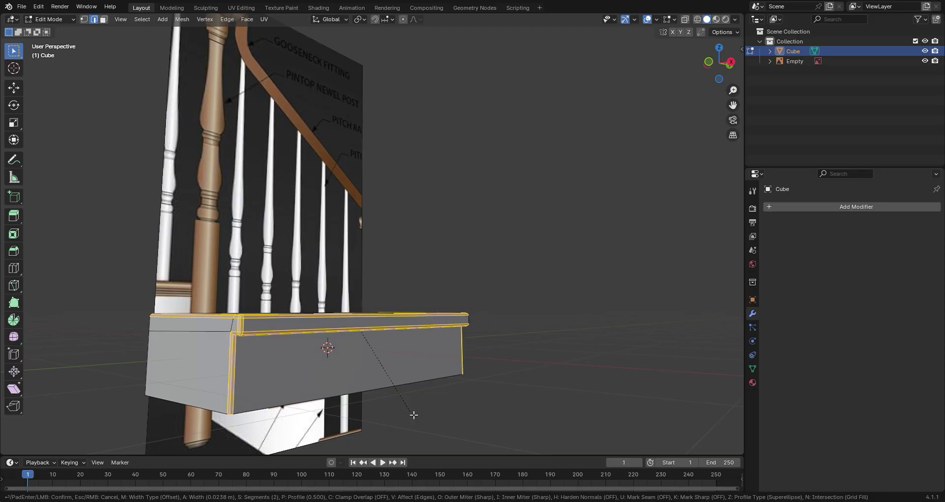
{"action": "left_click", "coordinate": [414, 414]}
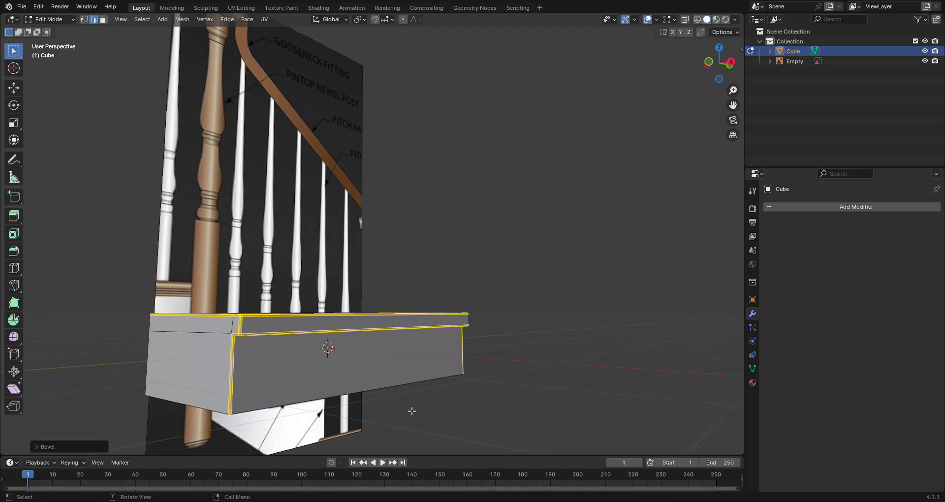
{"action": "key", "text": "Tab"}
Step: Apply Shade Smooth by Angle to the step
{"action": "middle_click_drag", "start_coordinate": [412, 388], "coordinate": [415, 414]}
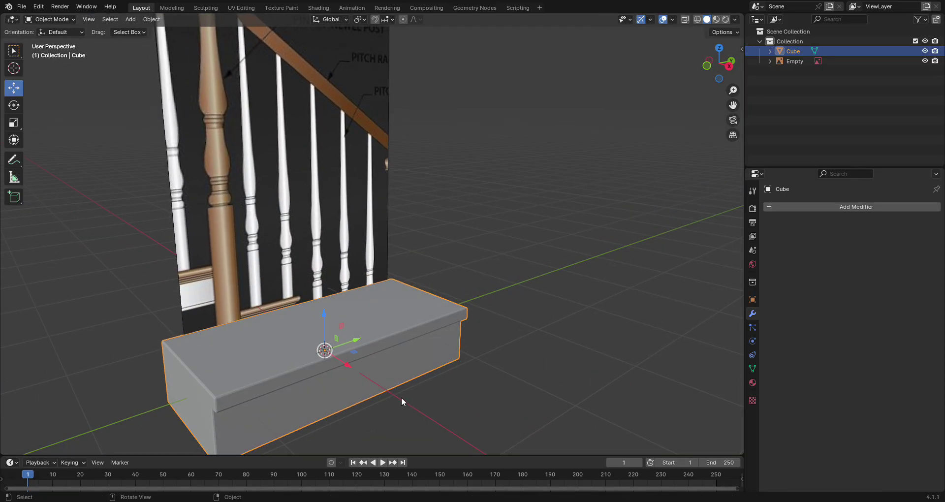
{"action": "right_click", "coordinate": [401, 398]}
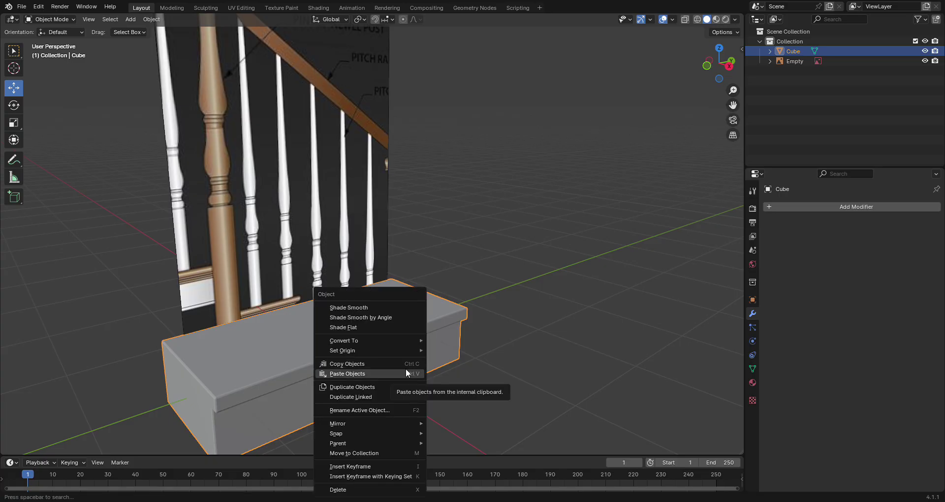
{"action": "left_click", "coordinate": [385, 319]}
{"action": "middle_click_drag", "start_coordinate": [482, 373], "coordinate": [444, 373]}
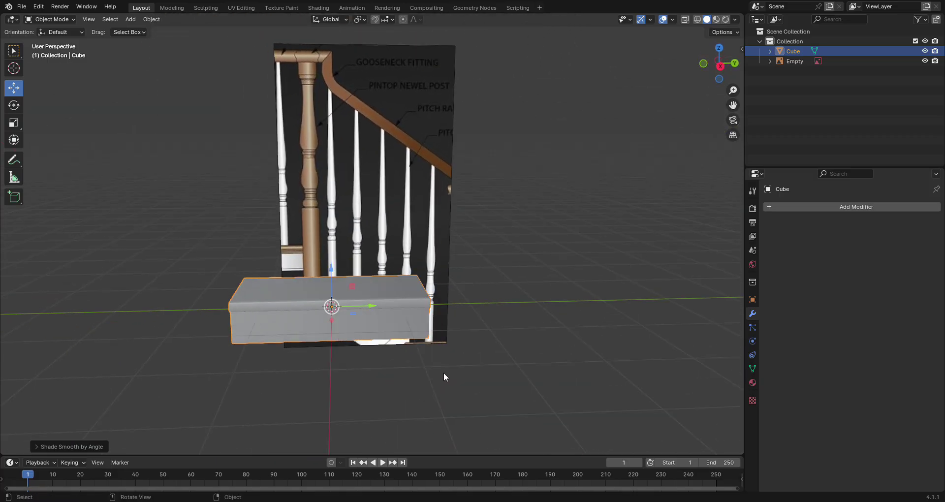
Step: Select the step and hide it with H
{"action": "key", "text": "Tab"}
{"action": "key", "text": "Tab"}
{"action": "left_click", "coordinate": [480, 350]}
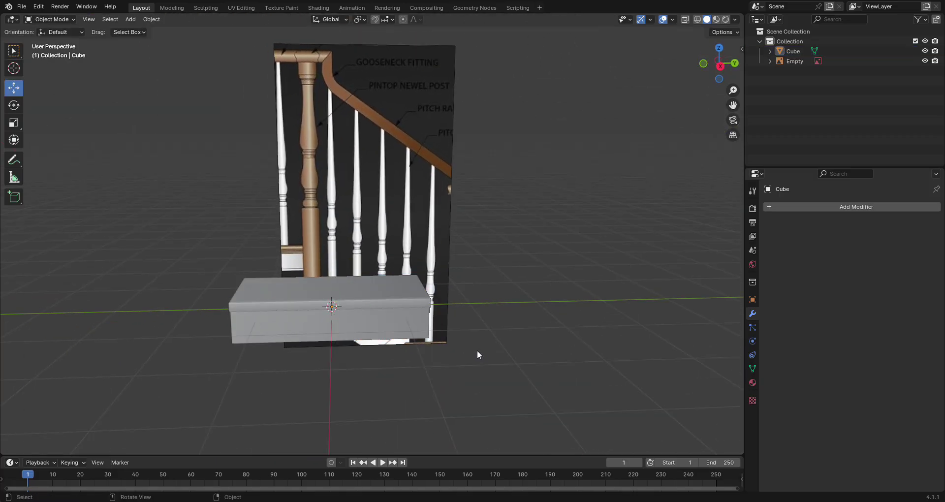
{"action": "left_click", "coordinate": [419, 323]}
{"action": "key", "text": "h"}
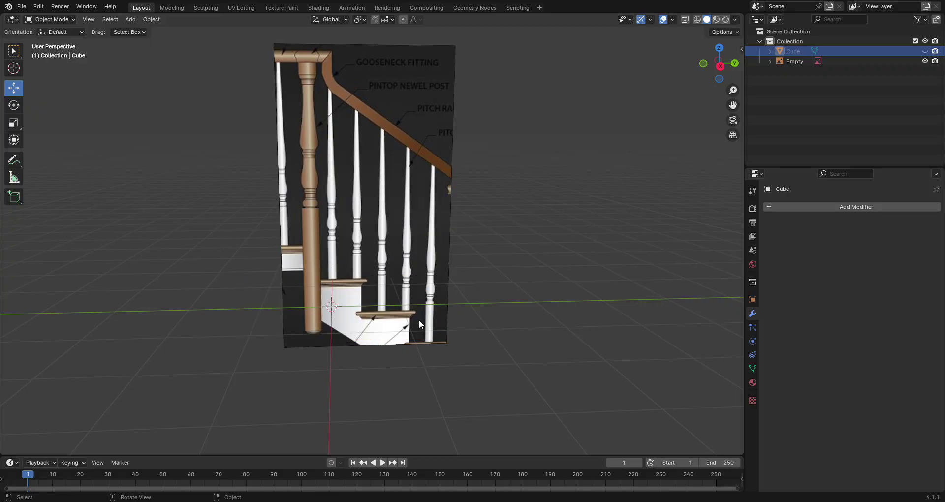
{"action": "middle_click_drag", "start_coordinate": [456, 353], "coordinate": [407, 400]}
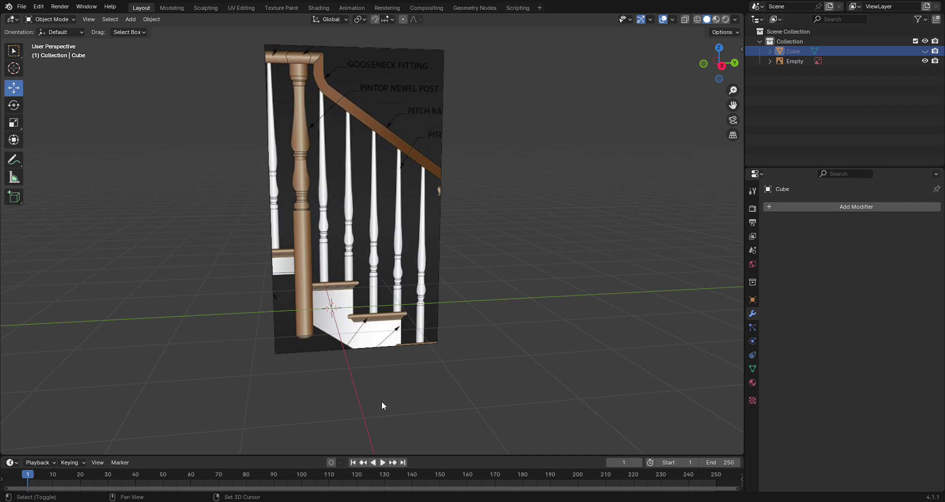
Step: Add a mesh Circle and delete its ring vertices, keeping just one
{"action": "key", "text": "shift+a"}
{"action": "mouse_move", "coordinate": [353, 305]}
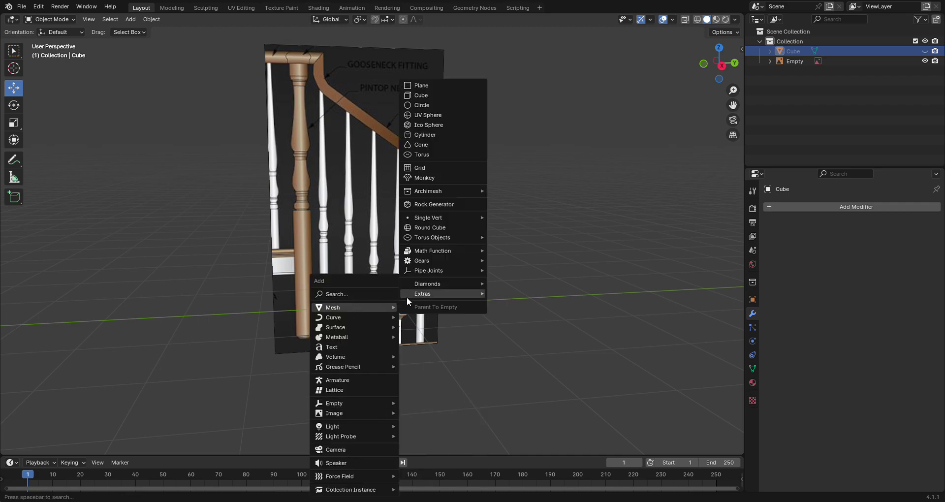
{"action": "left_click", "coordinate": [432, 104]}
{"action": "middle_click_drag", "start_coordinate": [372, 355], "coordinate": [394, 350]}
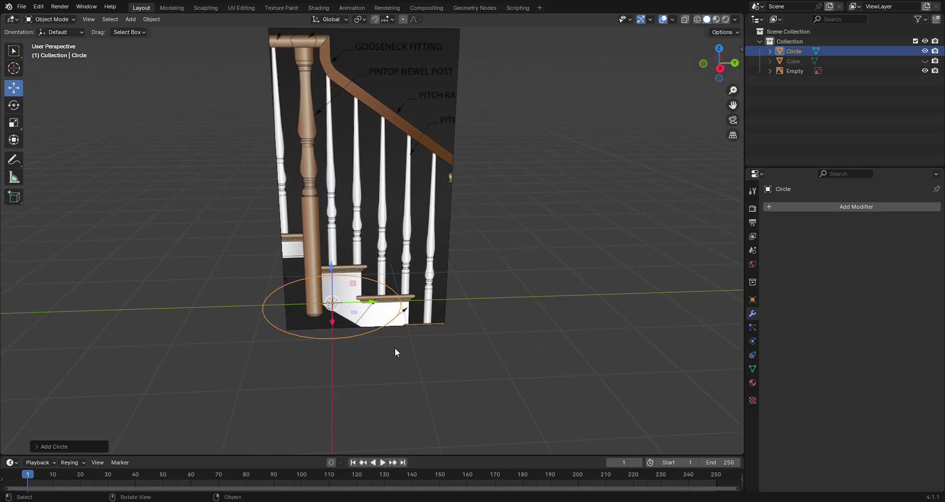
{"action": "key", "text": "Tab"}
{"action": "scroll", "coordinate": [394, 347], "scroll_direction": "up", "scroll_amount": 2}
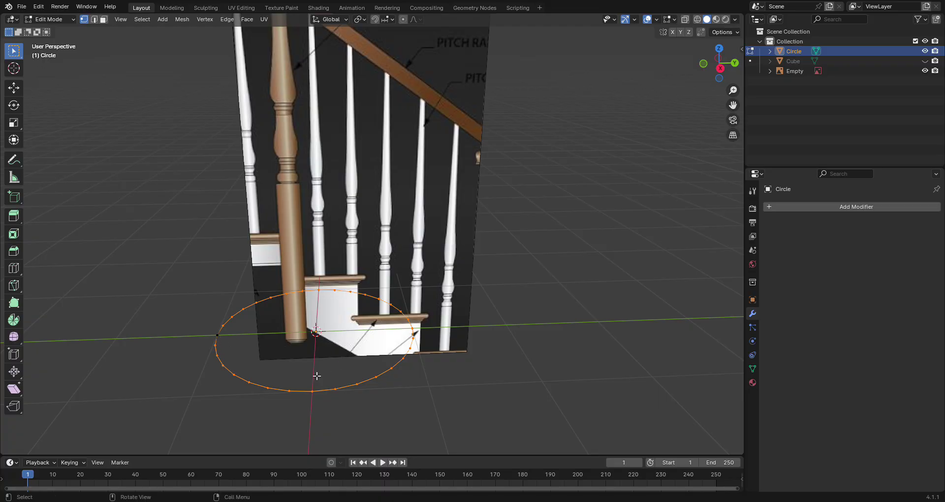
{"action": "key", "text": "x"}
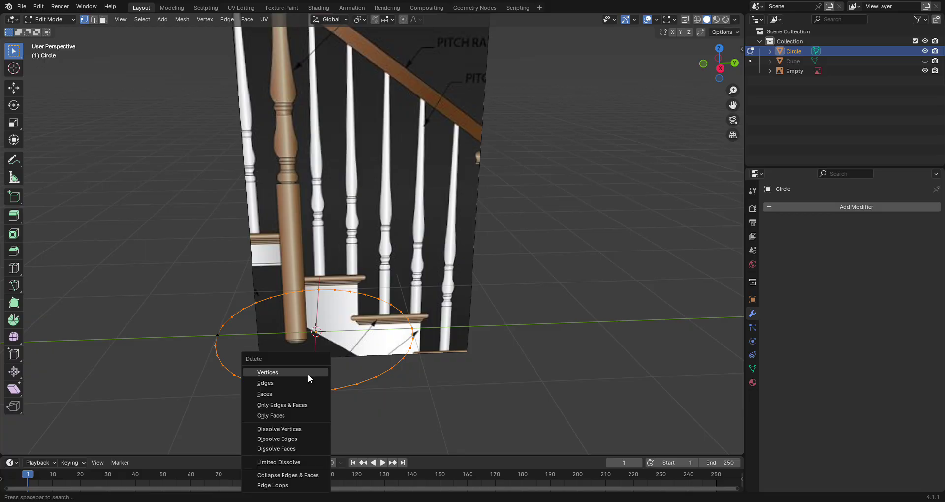
{"action": "left_click", "coordinate": [308, 375]}
{"action": "key", "text": "Tab"}
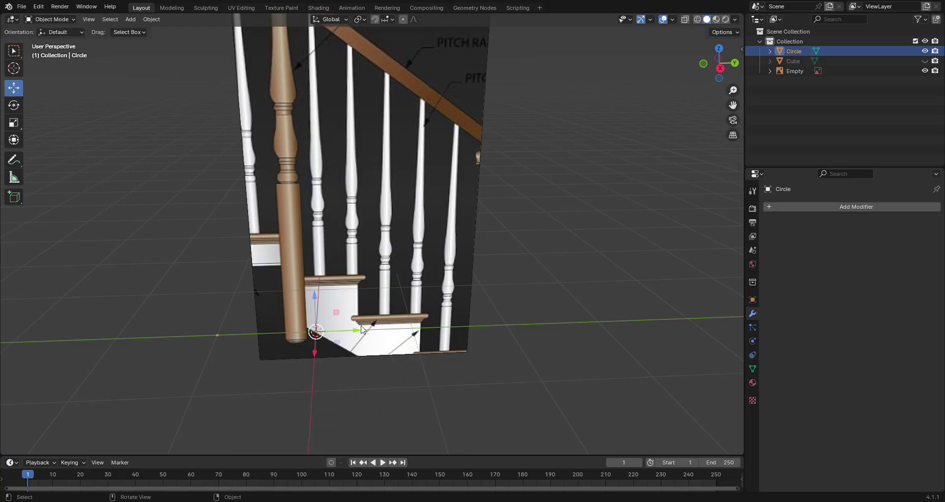
Step: In Right Ortho view, slide the circle sideways onto a baluster's centre
{"action": "left_click", "coordinate": [720, 67]}
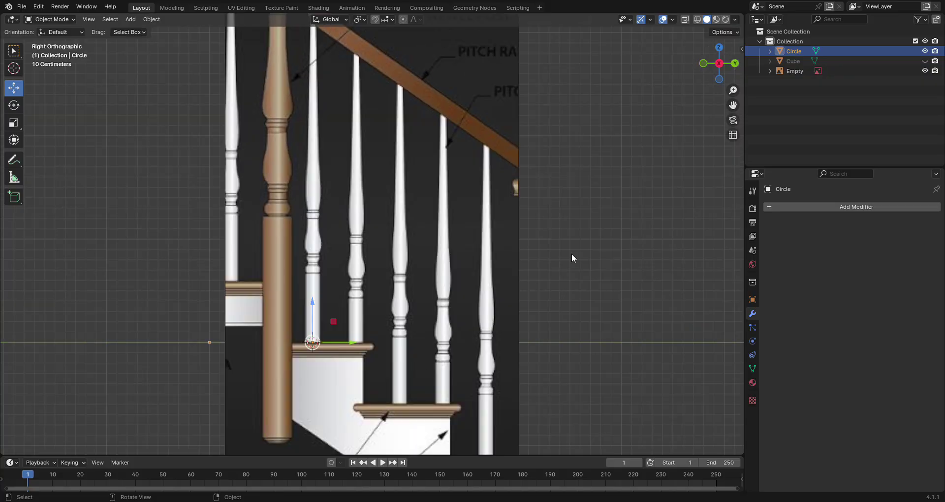
{"action": "left_click_drag", "start_coordinate": [347, 345], "coordinate": [447, 334]}
{"action": "scroll", "coordinate": [380, 376], "scroll_direction": "up", "scroll_amount": 6}
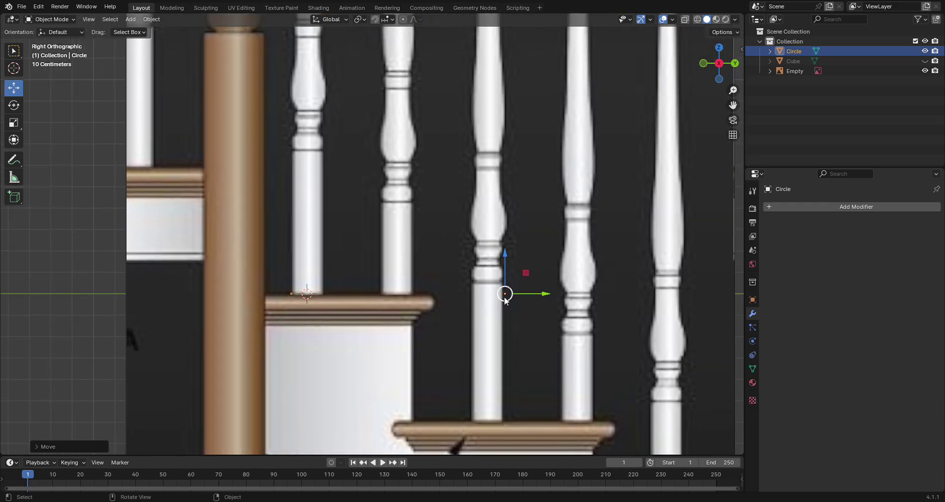
{"action": "key", "text": "s"}
{"action": "left_click_drag", "start_coordinate": [535, 292], "coordinate": [521, 291]}
Step: Scale the circle to the baluster's width and lower it onto the tread top
{"action": "key", "text": "s"}
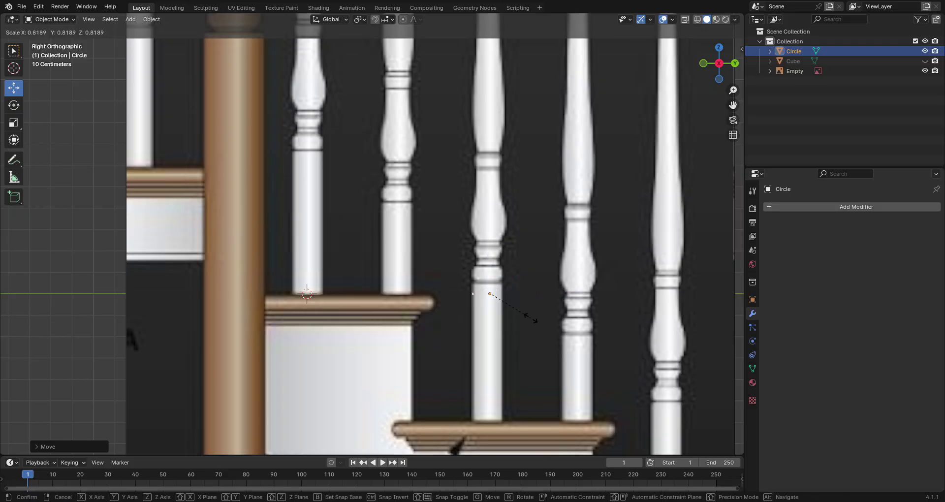
{"action": "left_click", "coordinate": [531, 322]}
{"action": "middle_click_drag", "start_coordinate": [543, 321], "coordinate": [426, 258], "text": "shift"}
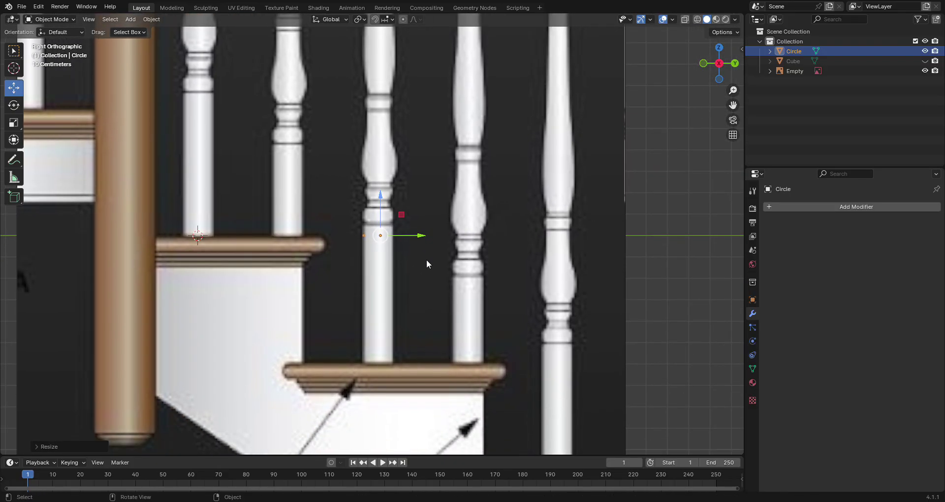
{"action": "scroll", "coordinate": [405, 252], "scroll_direction": "up", "scroll_amount": 1}
{"action": "scroll", "coordinate": [406, 252], "scroll_direction": "up", "scroll_amount": 2}
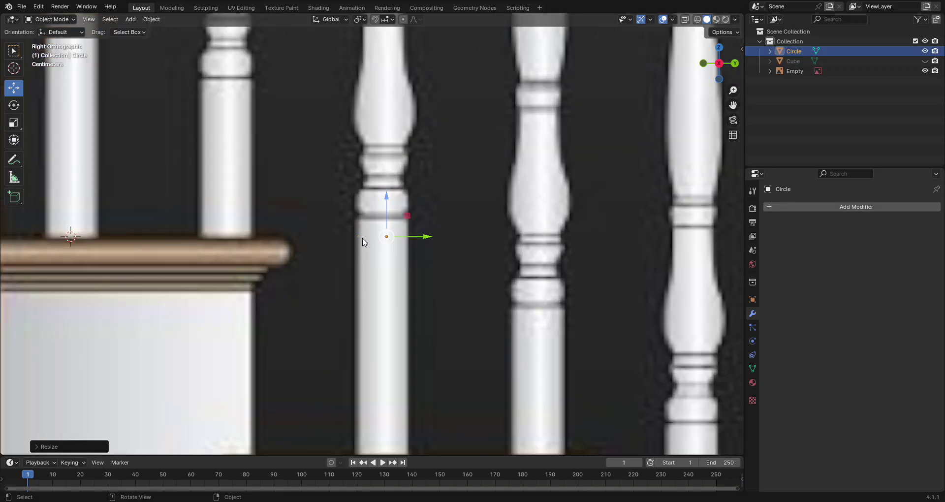
{"action": "left_click_drag", "start_coordinate": [388, 208], "coordinate": [464, 359]}
{"action": "middle_click_drag", "start_coordinate": [354, 354], "coordinate": [319, 181], "text": "shift"}
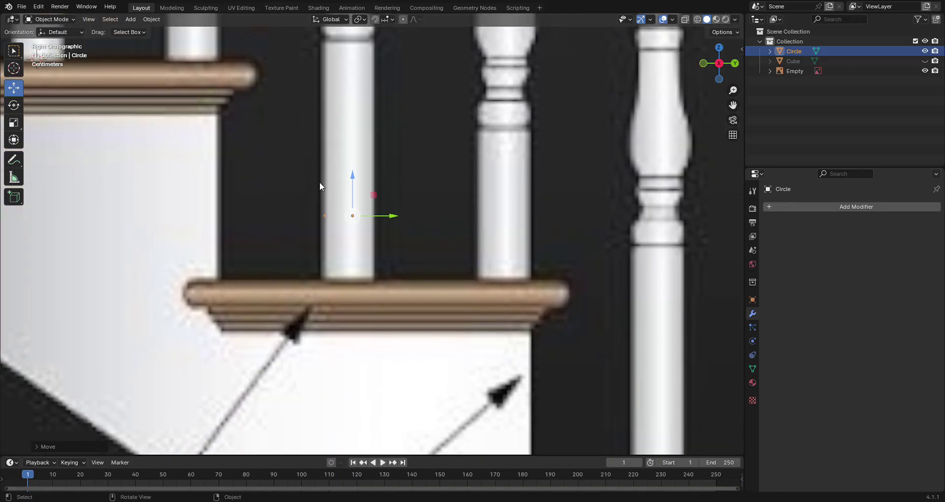
{"action": "left_click_drag", "start_coordinate": [352, 181], "coordinate": [333, 280]}
Step: In Edit Mode, move the starting vertex up onto the baluster outline with the Move tool
{"action": "key", "text": "Tab"}
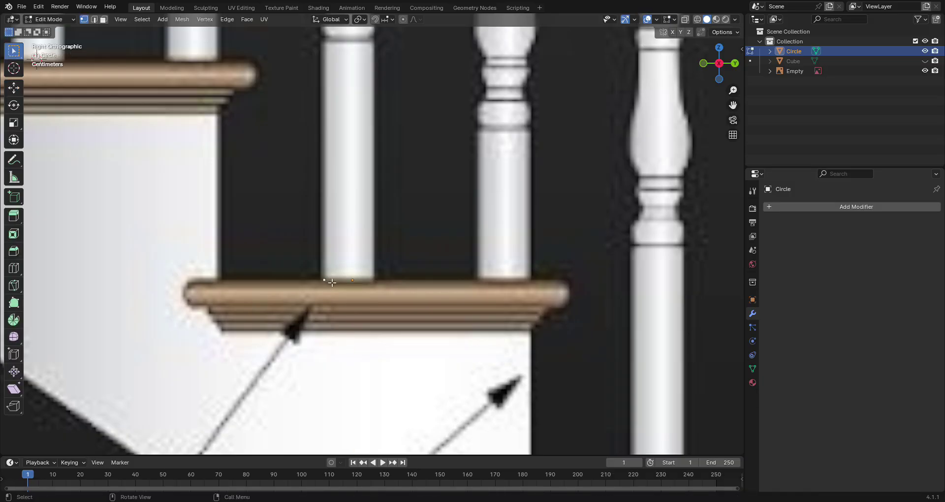
{"action": "key", "text": "g"}
{"action": "right_click", "coordinate": [366, 308]}
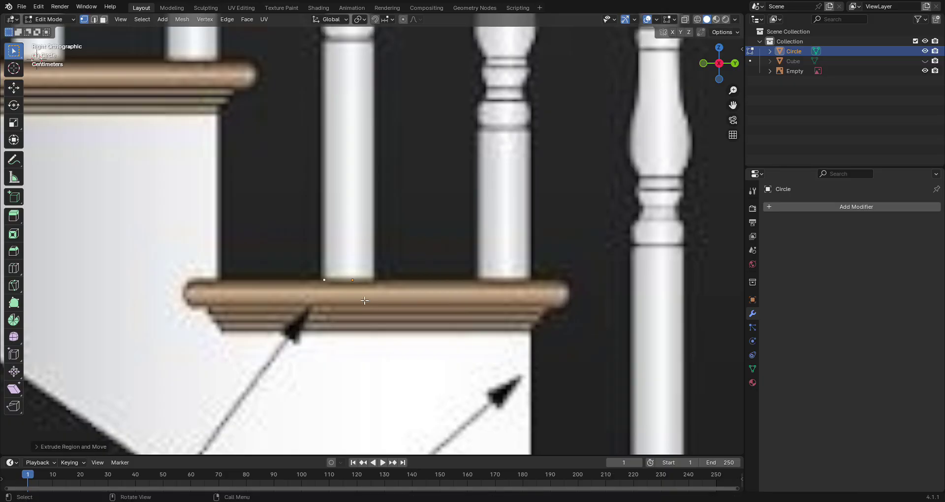
{"action": "left_click", "coordinate": [13, 87]}
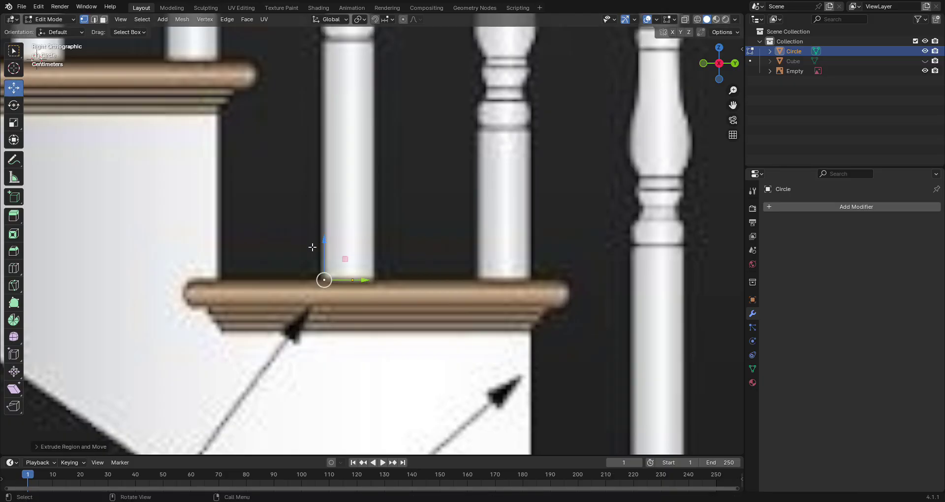
{"action": "left_click_drag", "start_coordinate": [326, 244], "coordinate": [326, 123]}
{"action": "middle_click_drag", "start_coordinate": [326, 122], "coordinate": [360, 250], "text": "shift"}
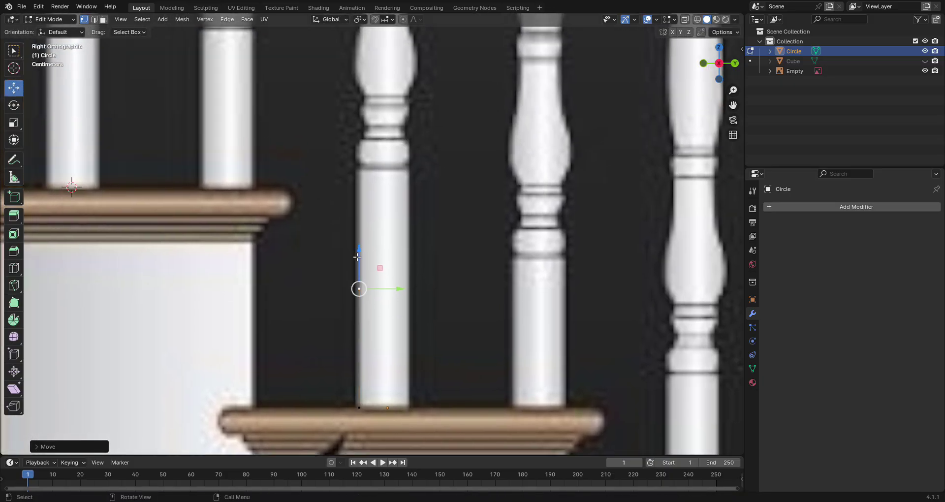
{"action": "left_click_drag", "start_coordinate": [359, 252], "coordinate": [360, 155]}
{"action": "middle_click_drag", "start_coordinate": [437, 201], "coordinate": [393, 327], "text": "shift"}
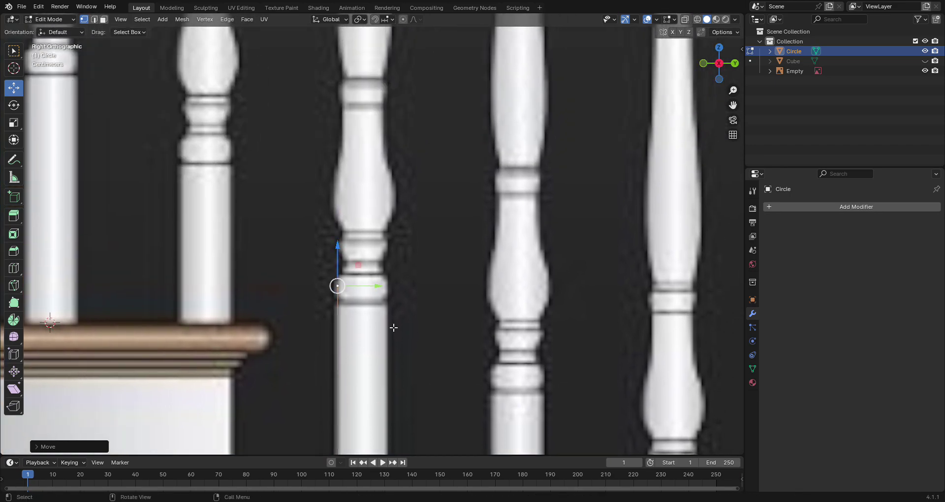
Step: Extrude vertices along the lower spindle outline, constraining them to Y and Z
{"action": "key", "text": "e"}
{"action": "left_click_drag", "start_coordinate": [363, 286], "coordinate": [347, 234]}
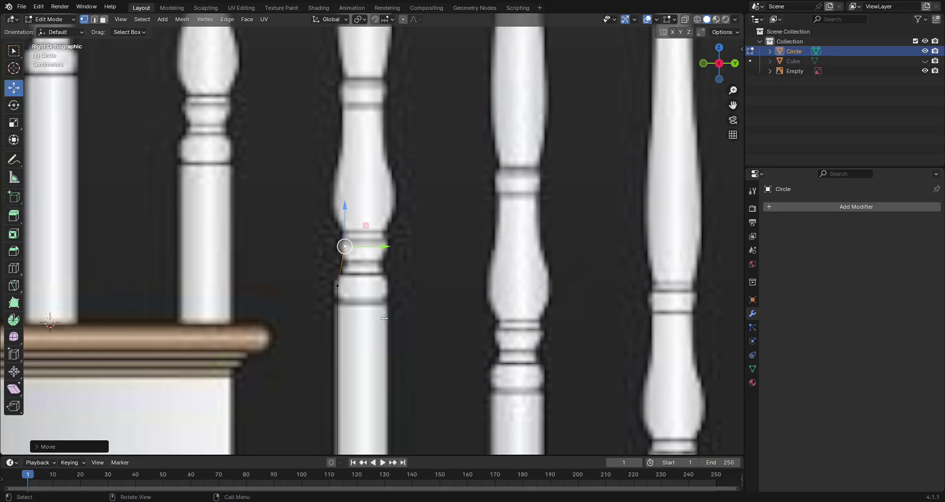
{"action": "middle_click_drag", "start_coordinate": [384, 318], "coordinate": [381, 385], "text": "shift"}
{"action": "key", "text": "e"}
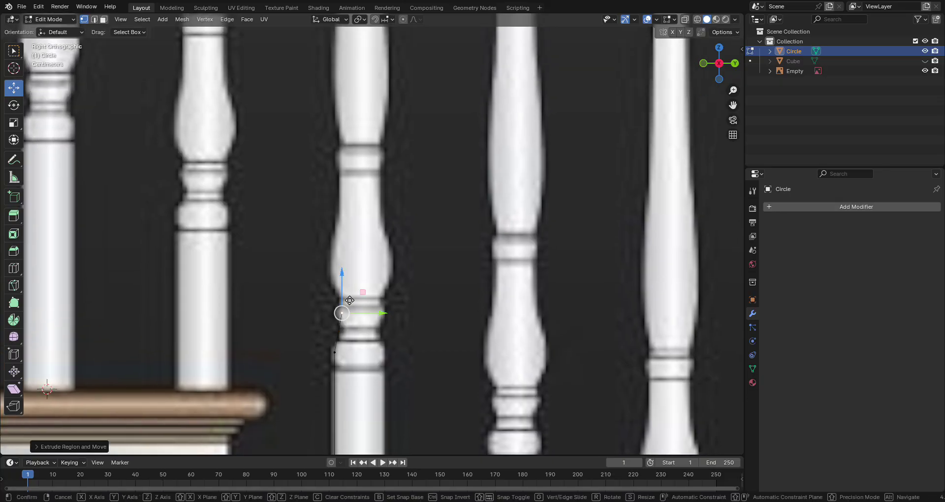
{"action": "left_click", "coordinate": [349, 286]}
{"action": "left_click_drag", "start_coordinate": [374, 298], "coordinate": [318, 242]}
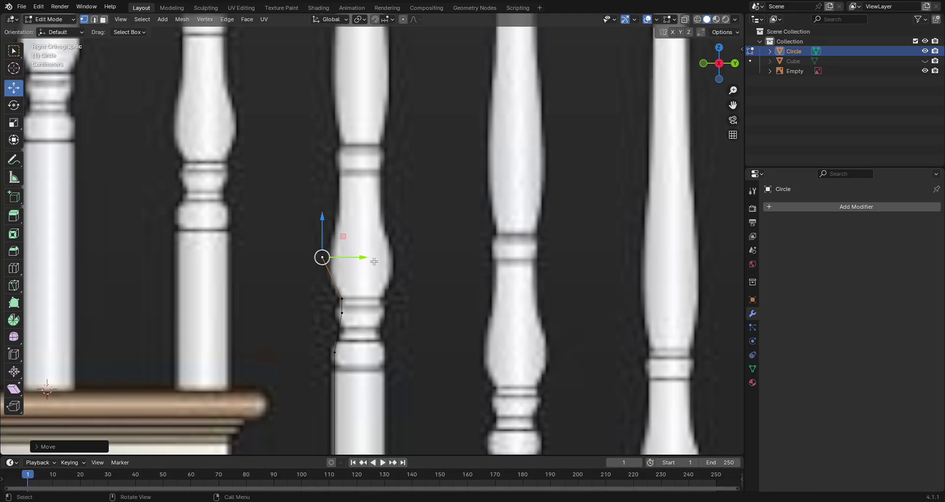
{"action": "key", "text": "e"}
{"action": "key", "text": "y"}
{"action": "left_click", "coordinate": [376, 261]}
{"action": "middle_click_drag", "start_coordinate": [375, 261], "coordinate": [386, 324], "text": "shift"}
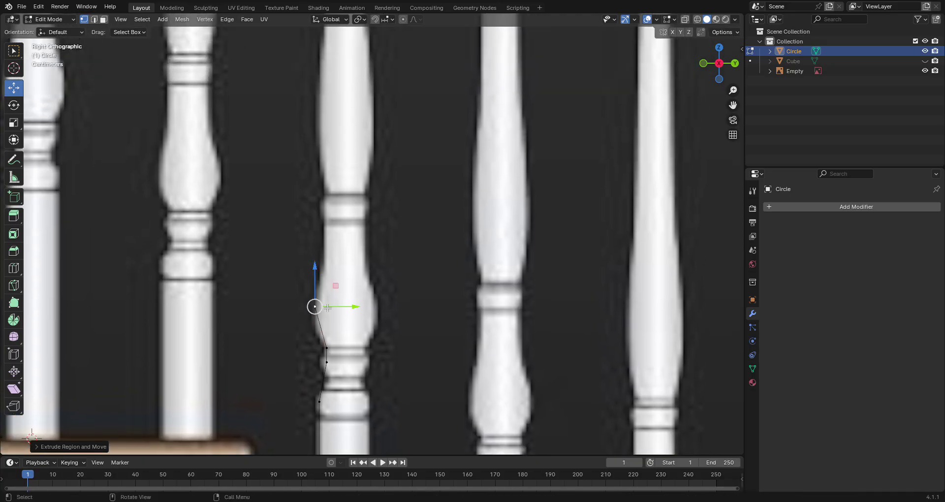
{"action": "key", "text": "e"}
{"action": "key", "text": "z"}
{"action": "left_click", "coordinate": [339, 245]}
{"action": "key", "text": "g"}
{"action": "key", "text": "y"}
{"action": "left_click", "coordinate": [347, 248]}
Step: Extrude the profile straight up the shaft along Z to the handrail, then return to Object Mode
{"action": "middle_click_drag", "start_coordinate": [399, 275], "coordinate": [369, 433], "text": "shift"}
{"action": "key", "text": "e"}
{"action": "key", "text": "z"}
{"action": "left_click", "coordinate": [351, 174]}
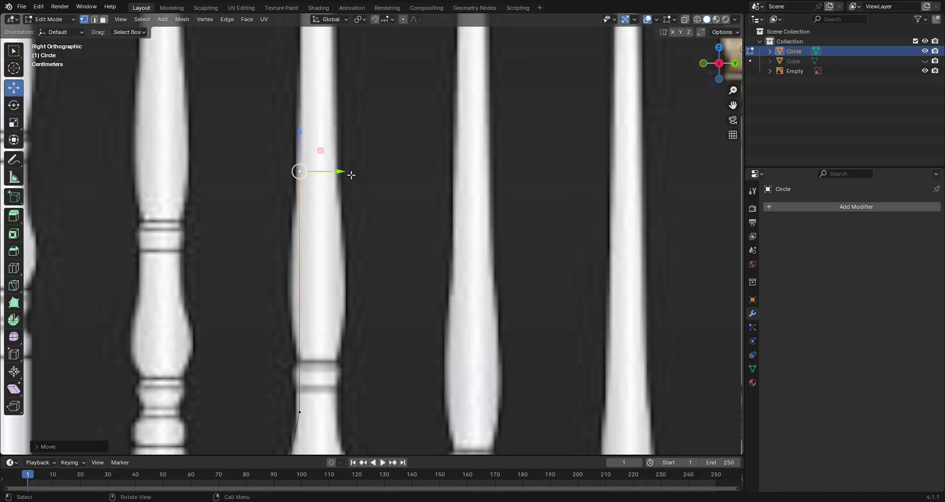
{"action": "middle_click_drag", "start_coordinate": [351, 175], "coordinate": [366, 400], "text": "shift"}
{"action": "key", "text": "e"}
{"action": "key", "text": "z"}
{"action": "left_click", "coordinate": [340, 113]}
{"action": "middle_click_drag", "start_coordinate": [339, 113], "coordinate": [393, 428], "text": "shift"}
{"action": "key", "text": "e"}
{"action": "key", "text": "z"}
{"action": "left_click", "coordinate": [361, 161]}
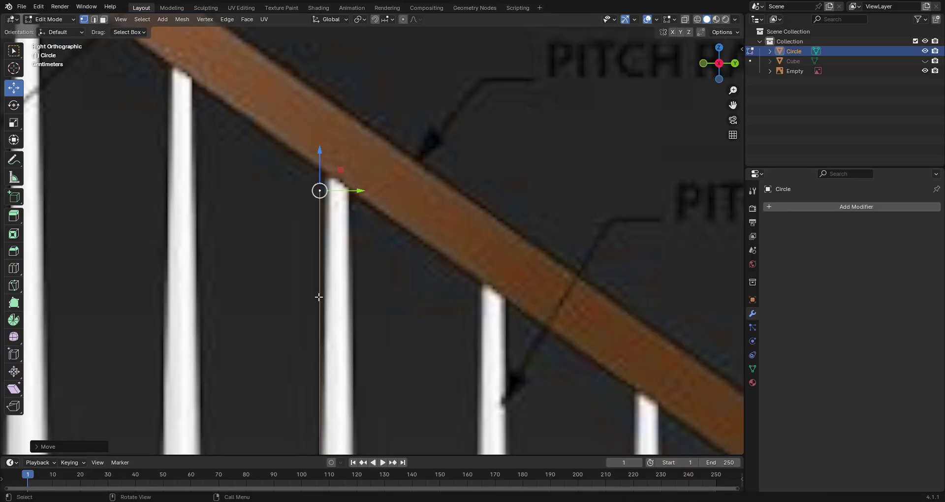
{"action": "scroll", "coordinate": [361, 161], "scroll_direction": "down", "scroll_amount": 8}
{"action": "middle_click_drag", "start_coordinate": [418, 316], "coordinate": [439, 353]}
{"action": "key", "text": "Tab"}
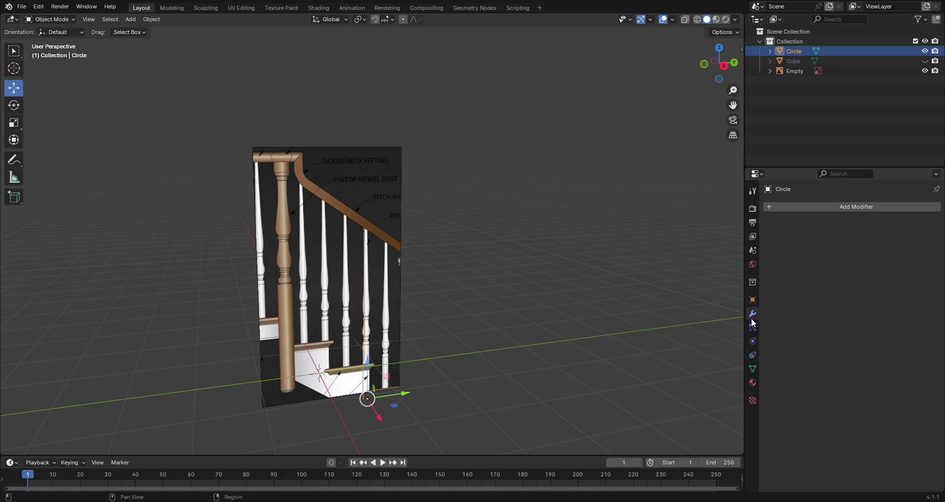
Step: Revolve the profile with a Screw modifier, then re-add the Screw modifier and apply it
{"action": "left_click", "coordinate": [833, 200]}
{"action": "left_click", "coordinate": [830, 206]}
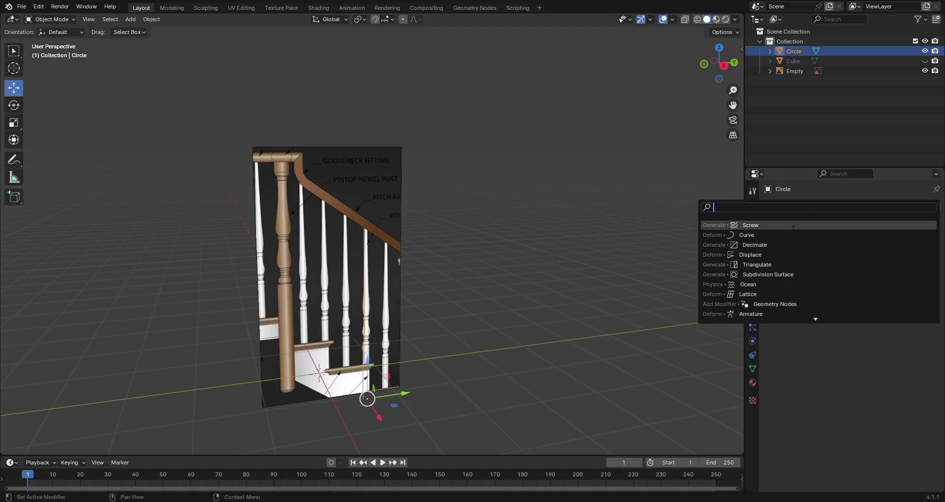
{"action": "left_click", "coordinate": [770, 225]}
{"action": "scroll", "coordinate": [537, 337], "scroll_direction": "up", "scroll_amount": 1}
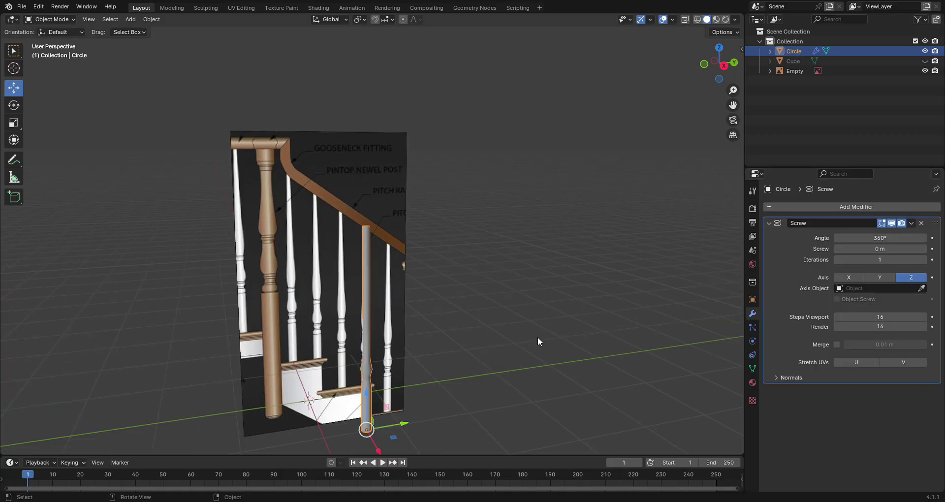
{"action": "middle_click_drag", "start_coordinate": [537, 337], "coordinate": [497, 290]}
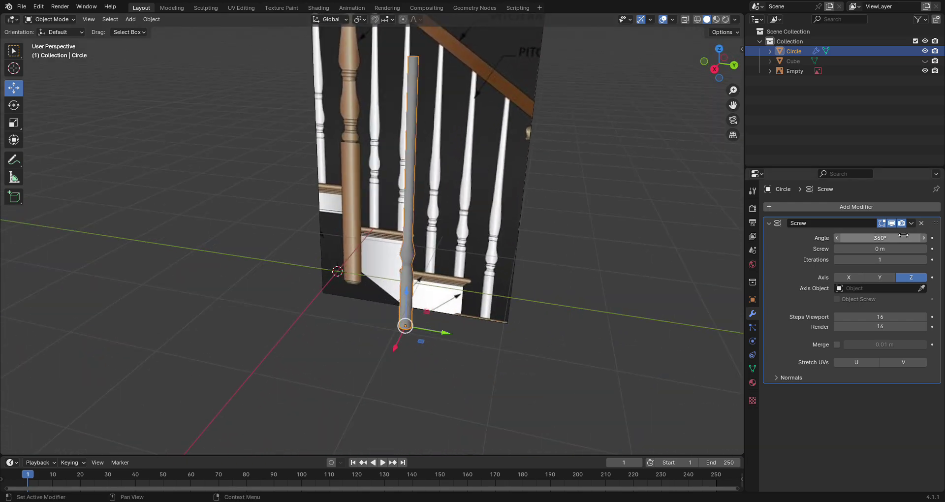
{"action": "left_click", "coordinate": [921, 223]}
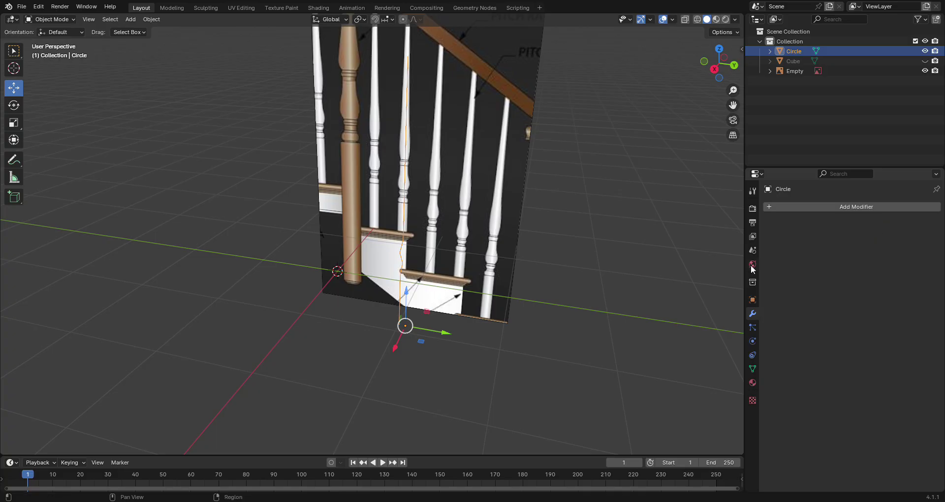
{"action": "left_click", "coordinate": [867, 207]}
{"action": "key", "text": "space"}
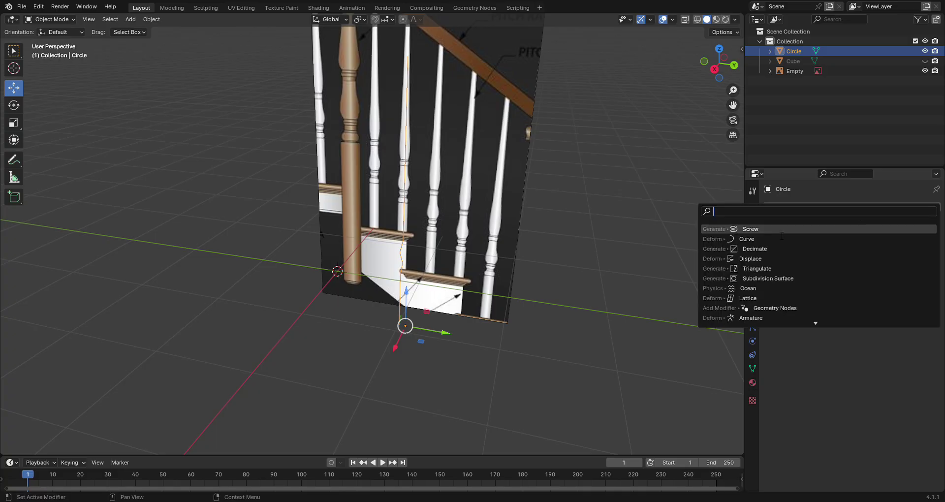
{"action": "key", "text": "Return"}
{"action": "left_click", "coordinate": [911, 223]}
{"action": "left_click", "coordinate": [866, 235]}
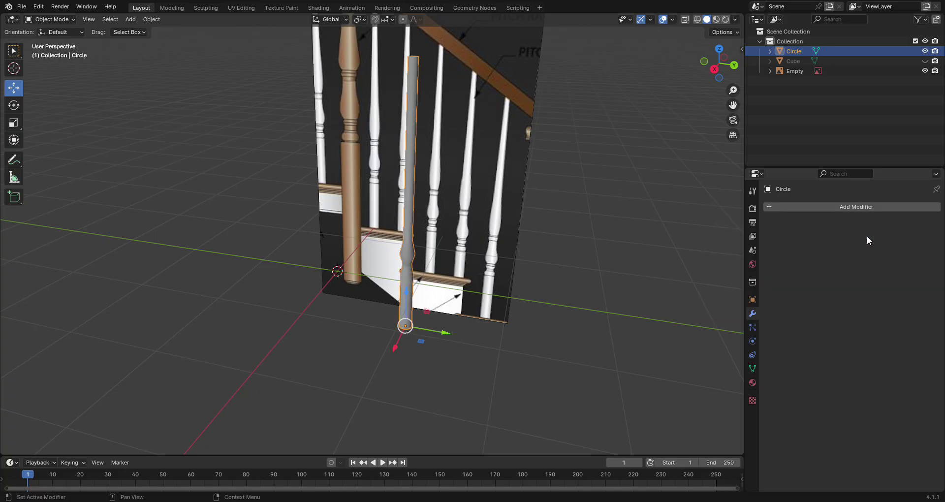
{"action": "middle_click_drag", "start_coordinate": [443, 329], "coordinate": [488, 359]}
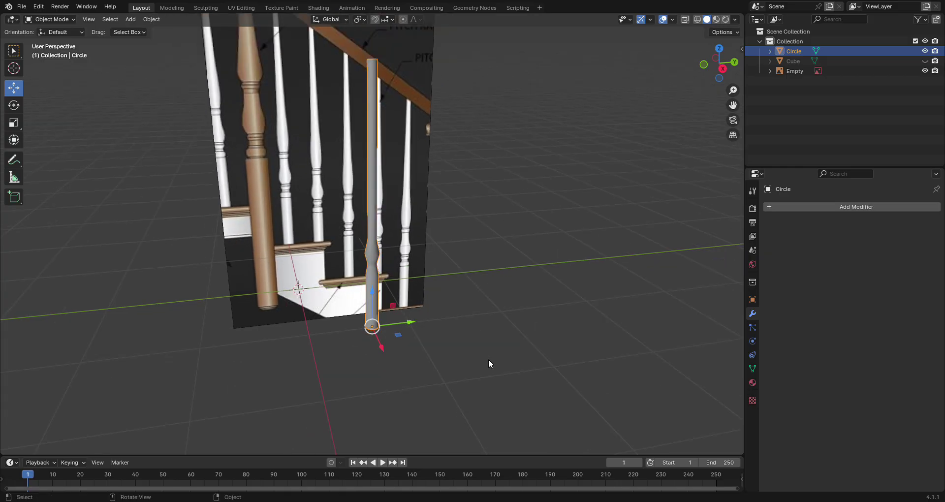
Step: Unhide the step block with Alt+H, switch to Back Ortho view, and select the spindle
{"action": "key", "text": "alt+h"}
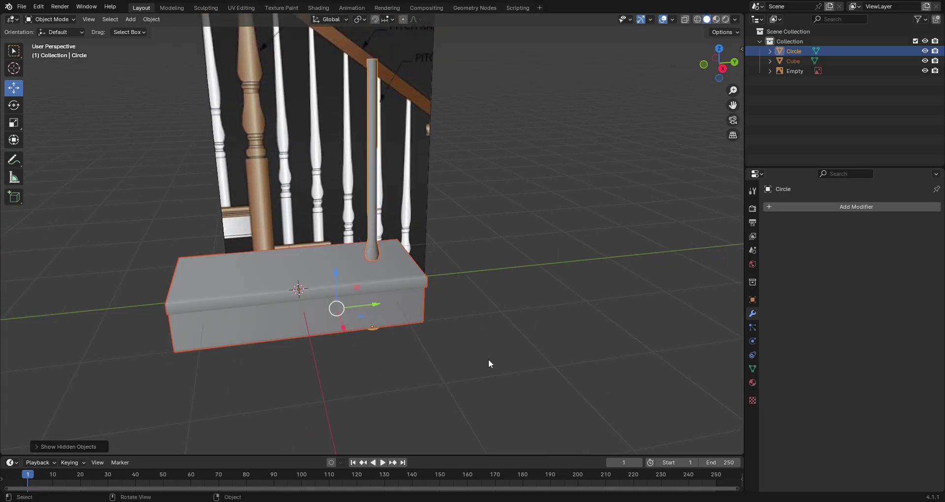
{"action": "middle_click_drag", "start_coordinate": [494, 354], "coordinate": [362, 339]}
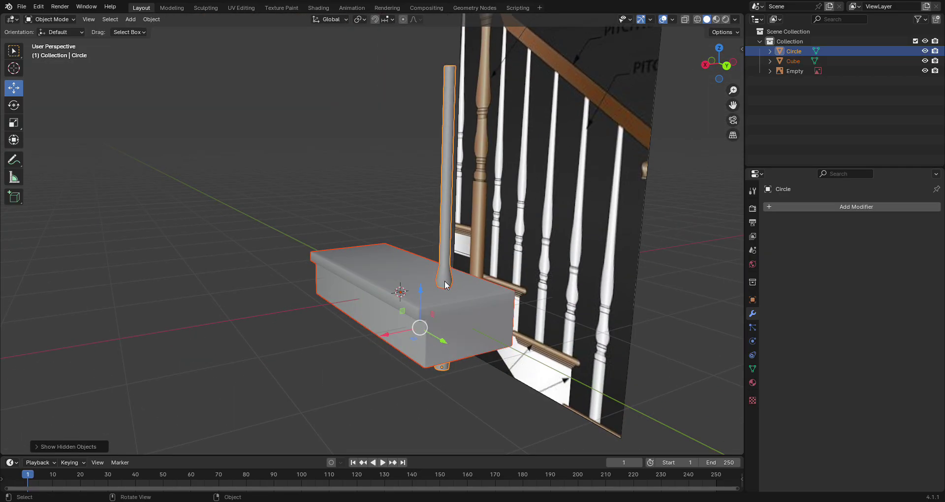
{"action": "left_click", "coordinate": [727, 65]}
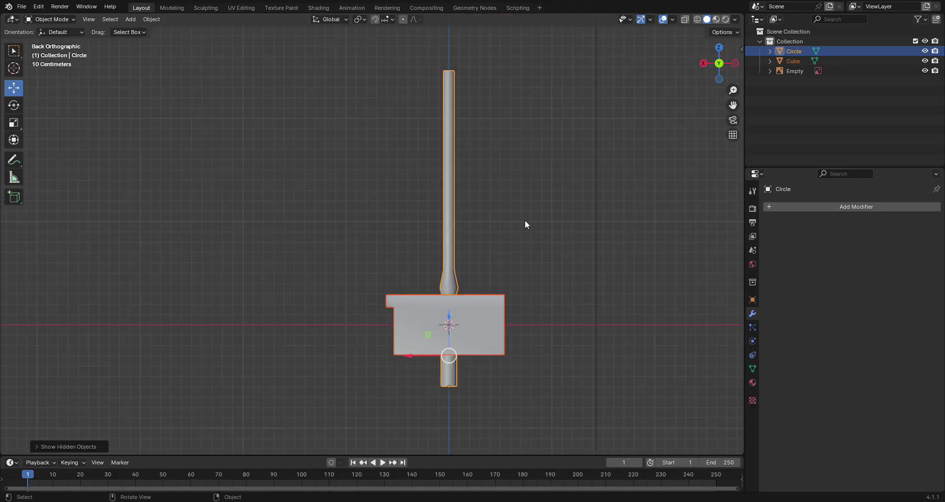
{"action": "left_click", "coordinate": [452, 280]}
Step: Lift the spindle onto the block's top and turn on snapping to Edge
{"action": "left_click_drag", "start_coordinate": [449, 349], "coordinate": [450, 250]}
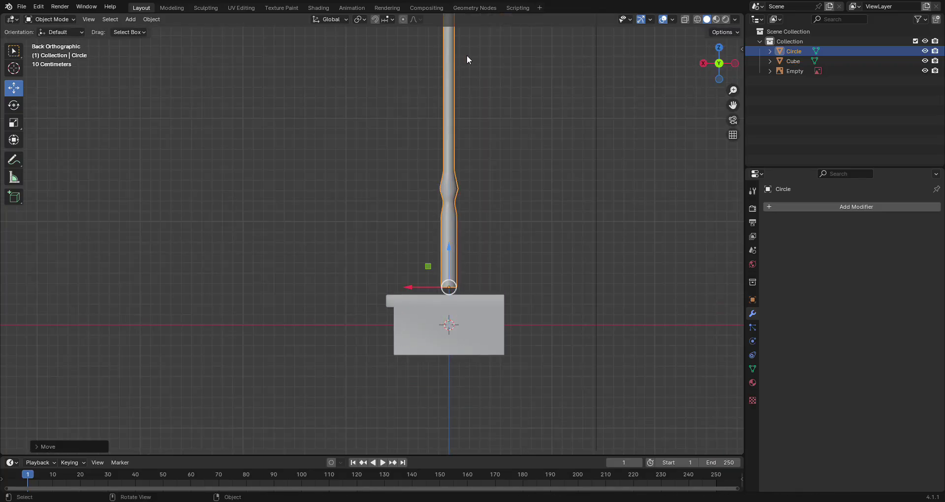
{"action": "left_click", "coordinate": [392, 19]}
{"action": "left_click", "coordinate": [394, 19]}
{"action": "left_click", "coordinate": [385, 88]}
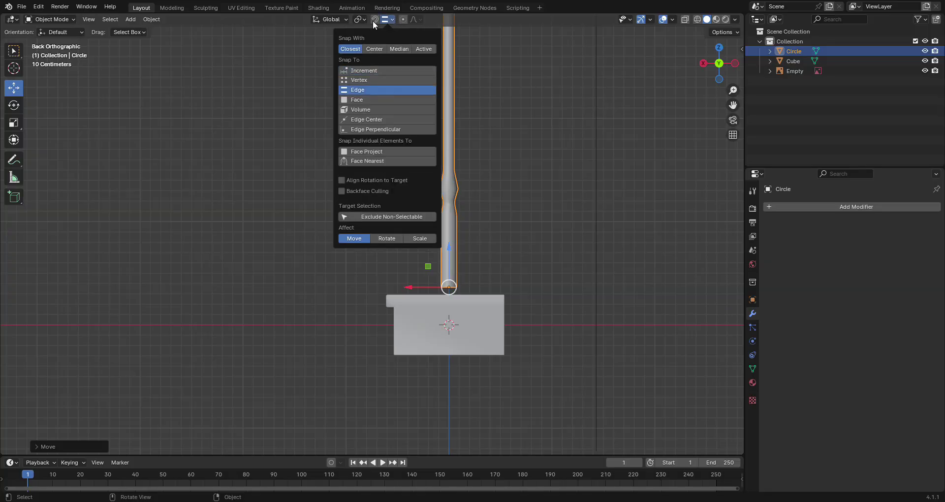
{"action": "left_click", "coordinate": [375, 19]}
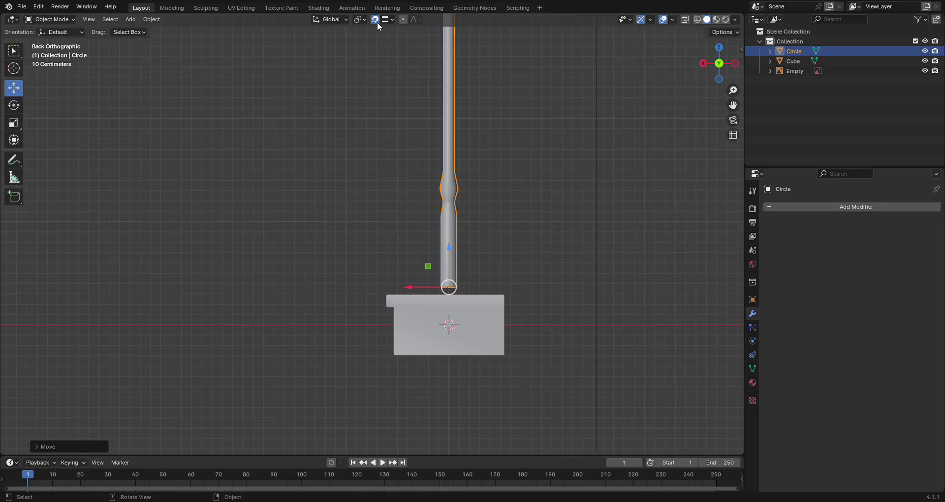
{"action": "scroll", "coordinate": [449, 260], "scroll_direction": "up", "scroll_amount": 1}
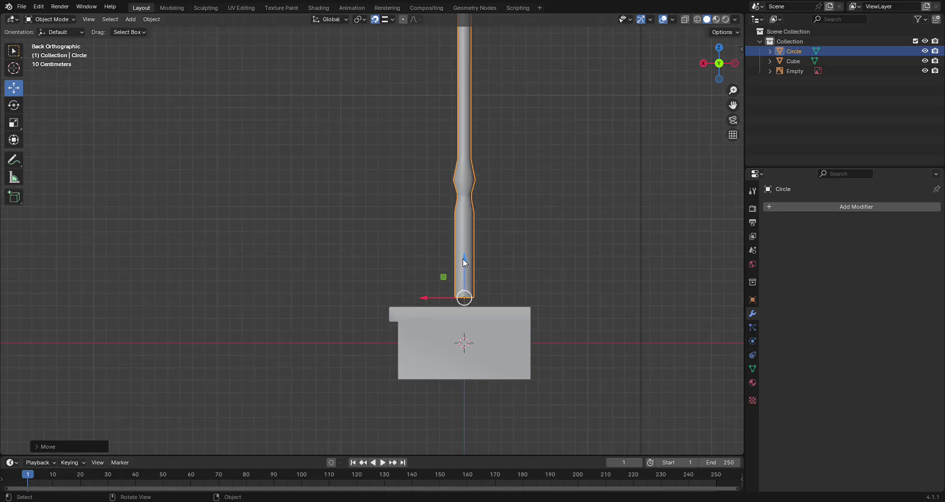
{"action": "middle_click_drag", "start_coordinate": [369, 424], "coordinate": [464, 289]}
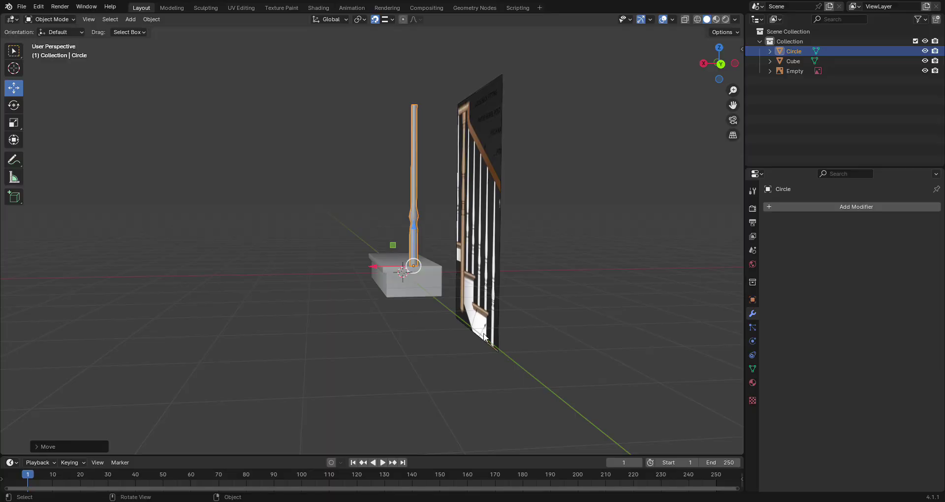
Step: Scale the post along Z to about 0.94 so it is slightly shorter
{"action": "key", "text": "s"}
{"action": "key", "text": "z"}
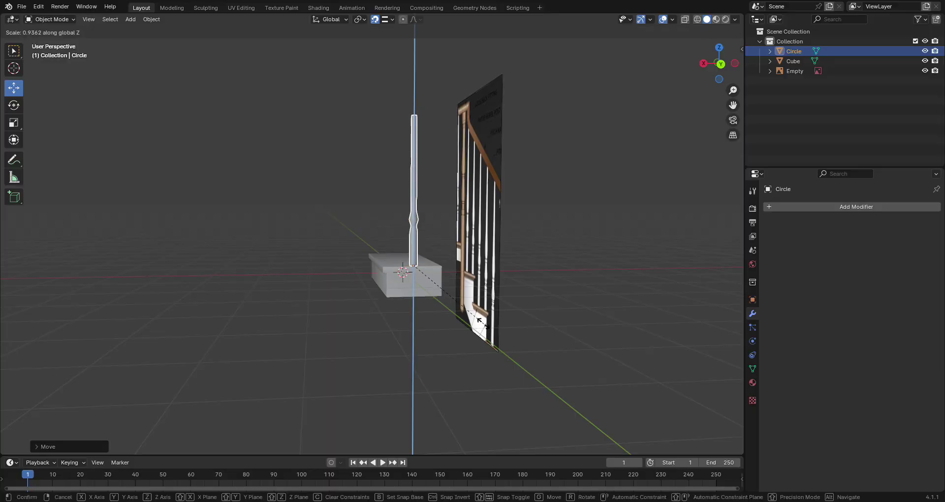
{"action": "left_click", "coordinate": [459, 317]}
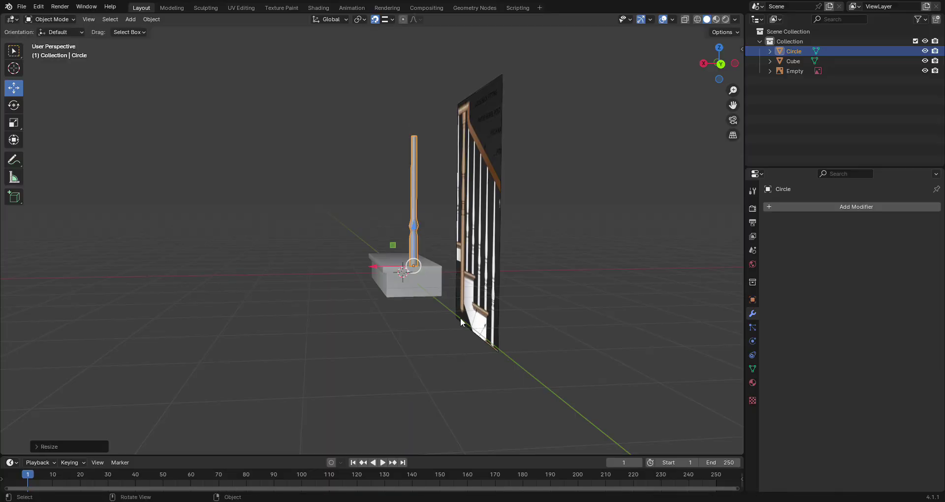
{"action": "middle_click_drag", "start_coordinate": [459, 317], "coordinate": [476, 356]}
{"action": "left_click", "coordinate": [469, 349]}
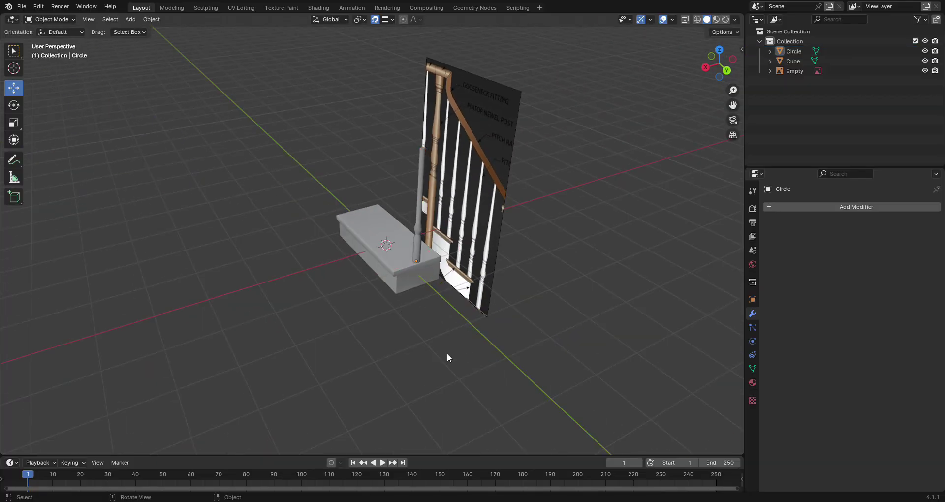
{"action": "key", "text": "shift+a"}
Step: Add a cube, raise it above the post, and flatten it along Z
{"action": "mouse_move", "coordinate": [428, 307]}
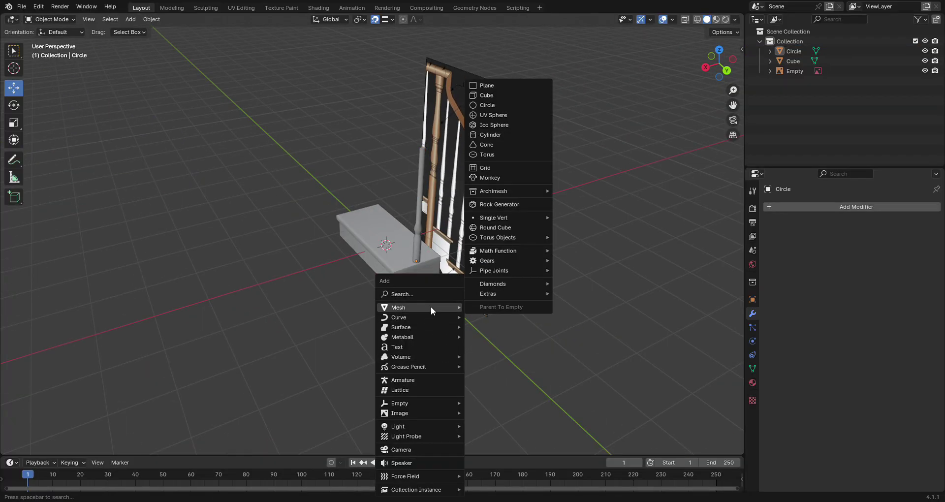
{"action": "left_click", "coordinate": [504, 93]}
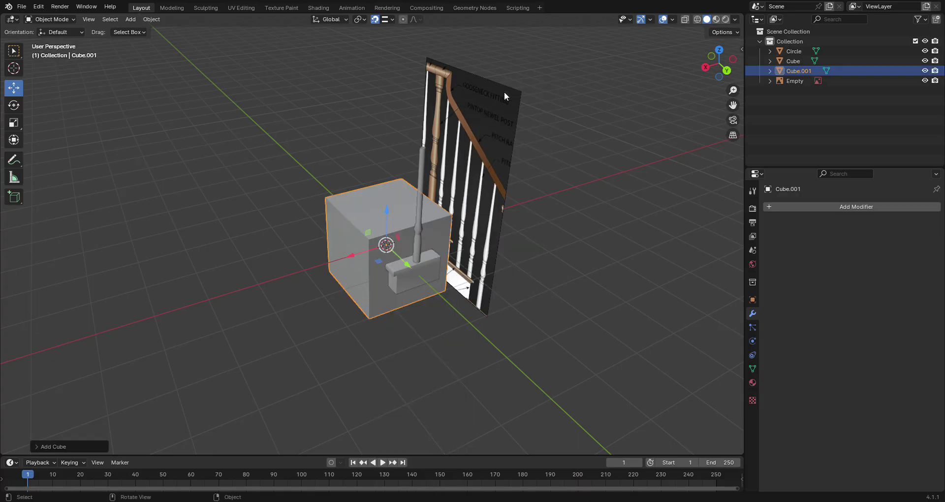
{"action": "left_click", "coordinate": [726, 70]}
{"action": "left_click_drag", "start_coordinate": [404, 240], "coordinate": [413, 82]}
{"action": "key", "text": "s"}
{"action": "key", "text": "z"}
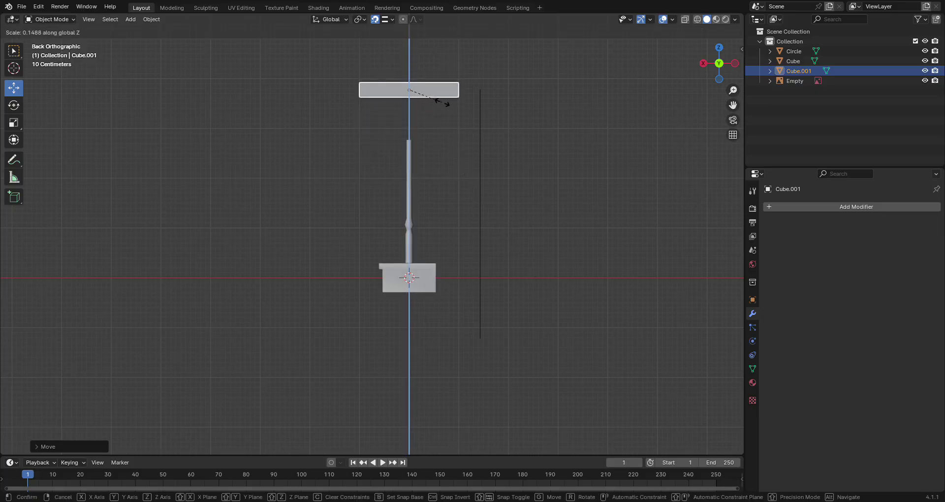
{"action": "left_click", "coordinate": [424, 80]}
{"action": "left_click_drag", "start_coordinate": [412, 93], "coordinate": [412, 138]}
{"action": "middle_click_drag", "start_coordinate": [446, 317], "coordinate": [599, 181]}
Step: Slide the block over the post and shrink it along Y and X into a short bar
{"action": "left_click", "coordinate": [721, 70]}
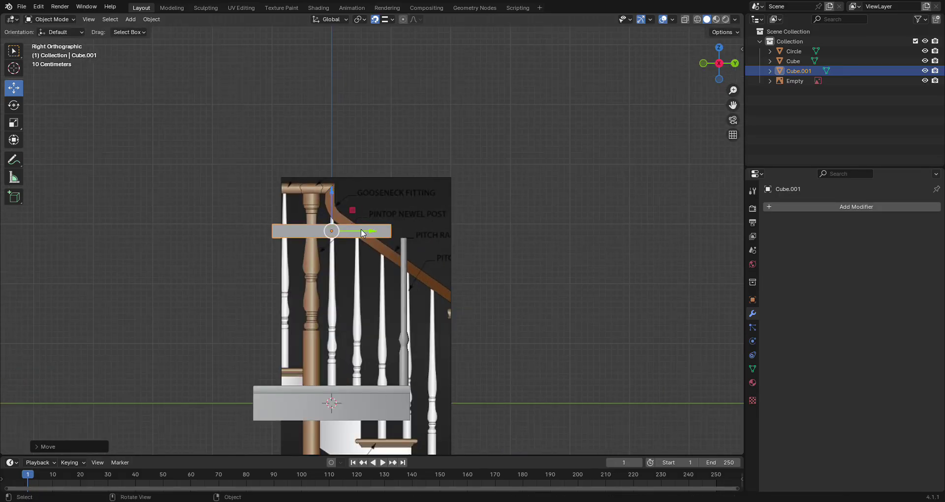
{"action": "left_click_drag", "start_coordinate": [361, 232], "coordinate": [433, 232]}
{"action": "key", "text": "s"}
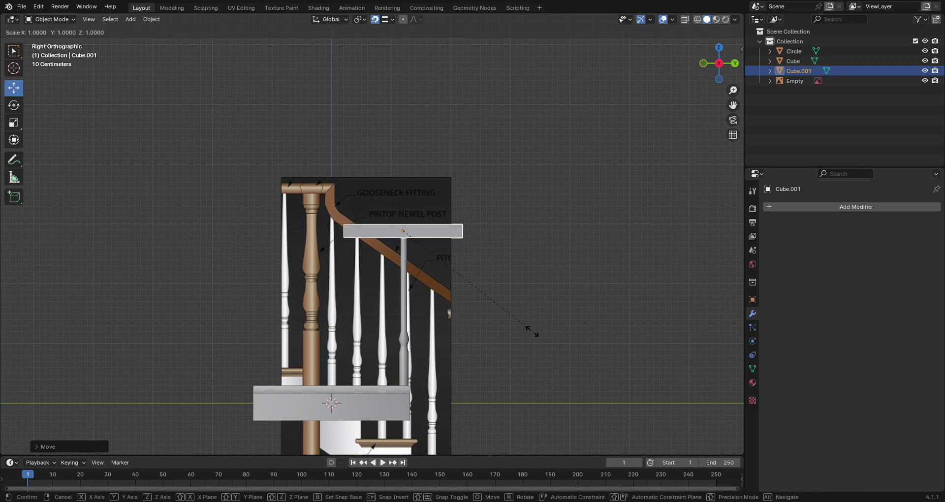
{"action": "key", "text": "y"}
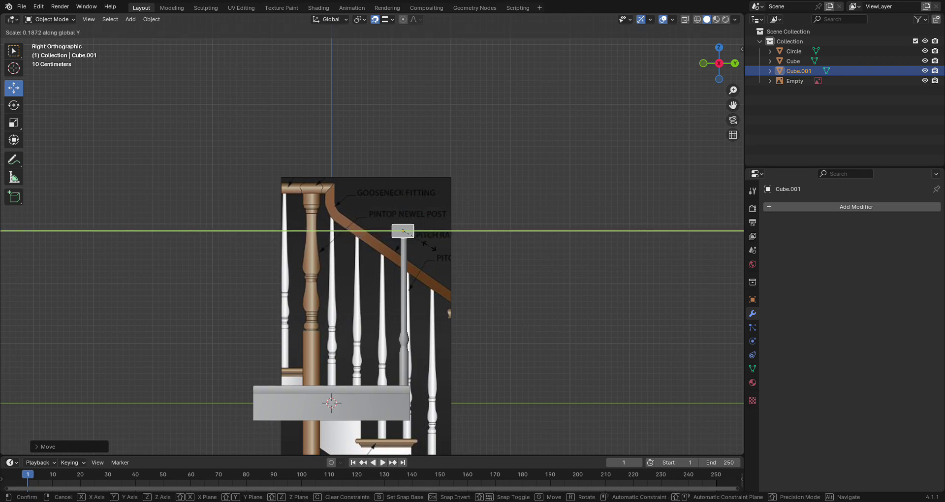
{"action": "left_click", "coordinate": [426, 241]}
{"action": "middle_click_drag", "start_coordinate": [524, 279], "coordinate": [436, 308]}
{"action": "key", "text": "s"}
{"action": "key", "text": "x"}
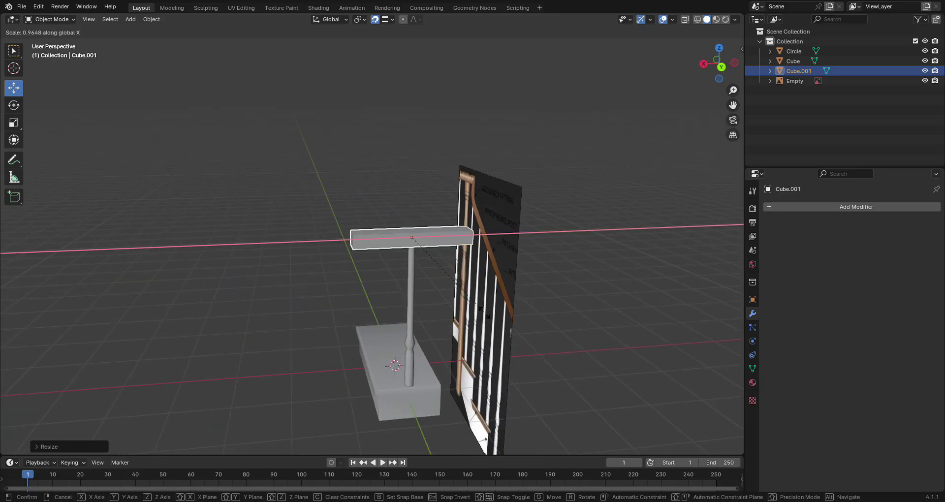
{"action": "left_click", "coordinate": [440, 268]}
{"action": "middle_click_drag", "start_coordinate": [440, 268], "coordinate": [466, 321]}
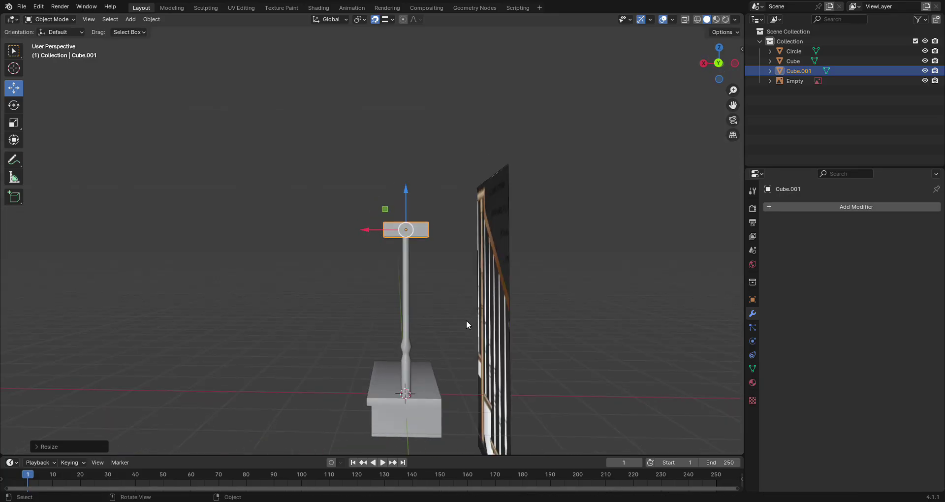
{"action": "middle_click_drag", "start_coordinate": [407, 339], "coordinate": [418, 312]}
Step: In face select mode, delete the block's end face to leave that end open
{"action": "key", "text": "Tab"}
{"action": "scroll", "coordinate": [462, 287], "scroll_direction": "up", "scroll_amount": 3}
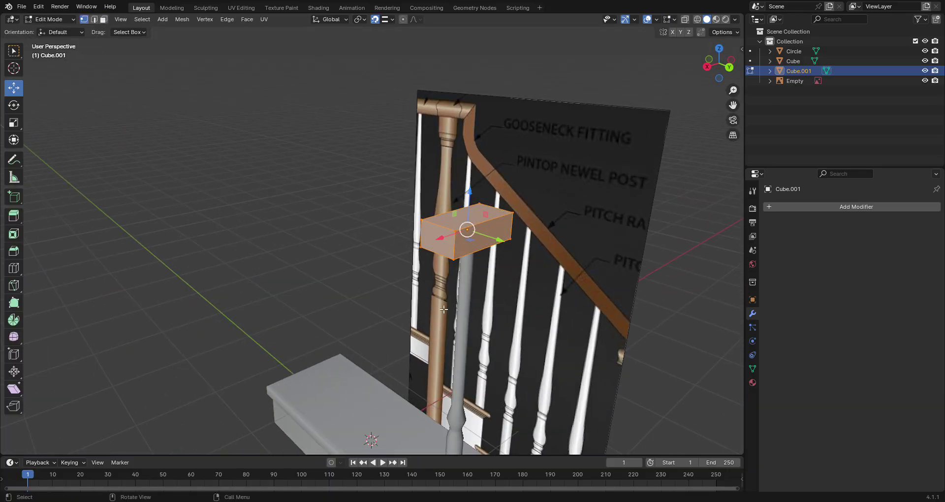
{"action": "key", "text": "3"}
{"action": "left_click", "coordinate": [447, 254]}
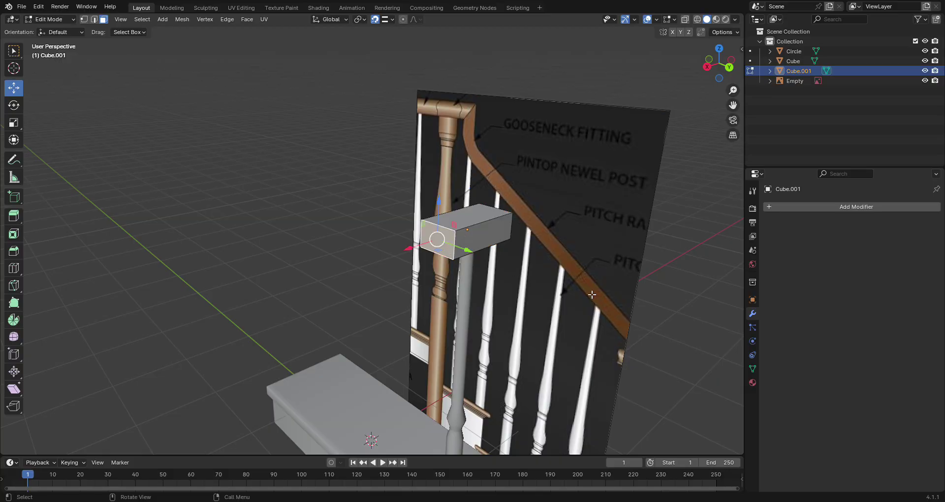
{"action": "middle_click_drag", "start_coordinate": [447, 253], "coordinate": [473, 315]}
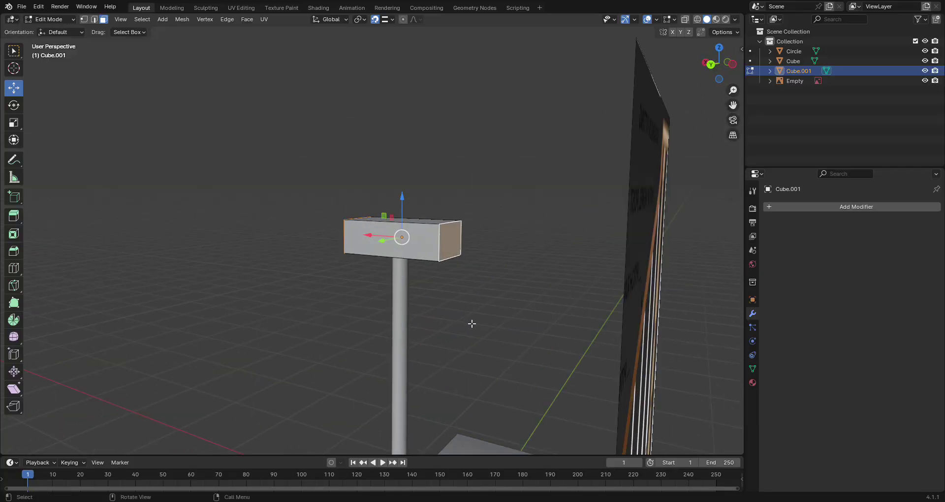
{"action": "key", "text": "x"}
{"action": "left_click", "coordinate": [451, 341]}
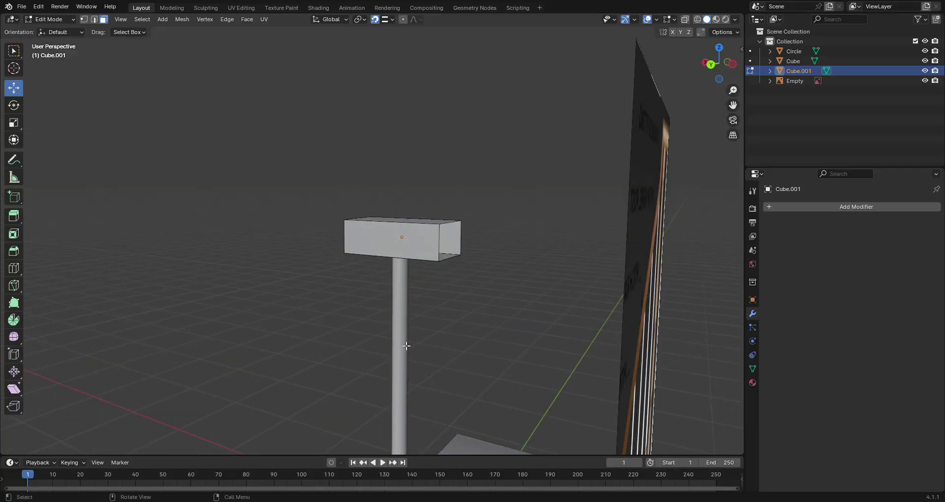
{"action": "scroll", "coordinate": [406, 345], "scroll_direction": "down", "scroll_amount": 5}
{"action": "middle_click_drag", "start_coordinate": [406, 345], "coordinate": [444, 287]}
{"action": "key", "text": "Tab"}
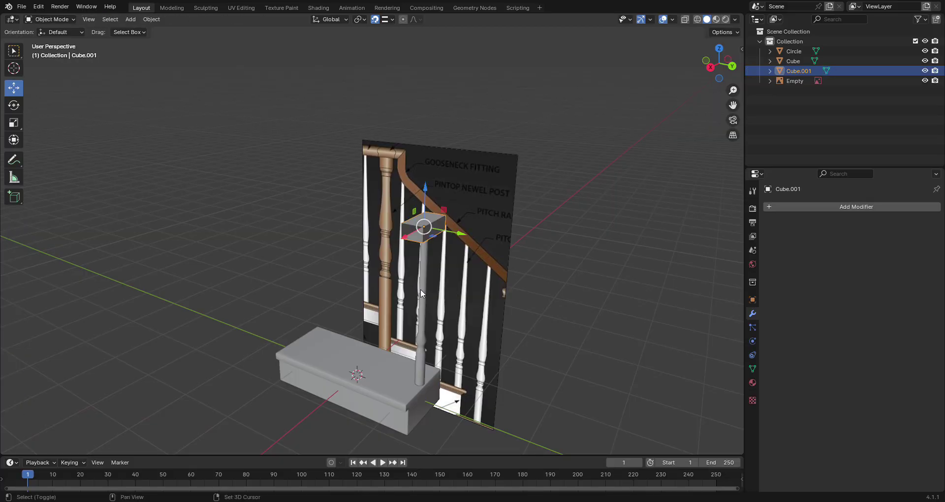
Step: Join the rail block, post and step block into one object with Ctrl+J
{"action": "left_click", "coordinate": [420, 289], "text": "shift"}
{"action": "left_click", "coordinate": [400, 383], "text": "shift"}
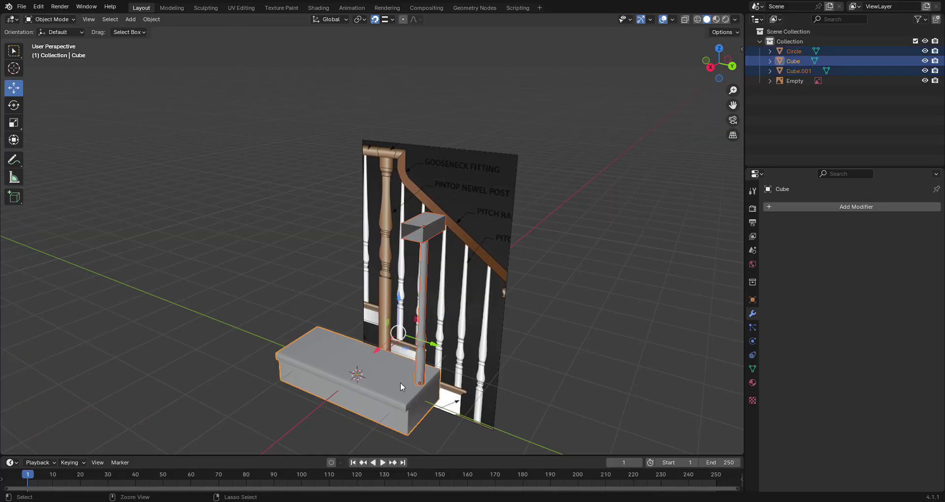
{"action": "key", "text": "ctrl+j"}
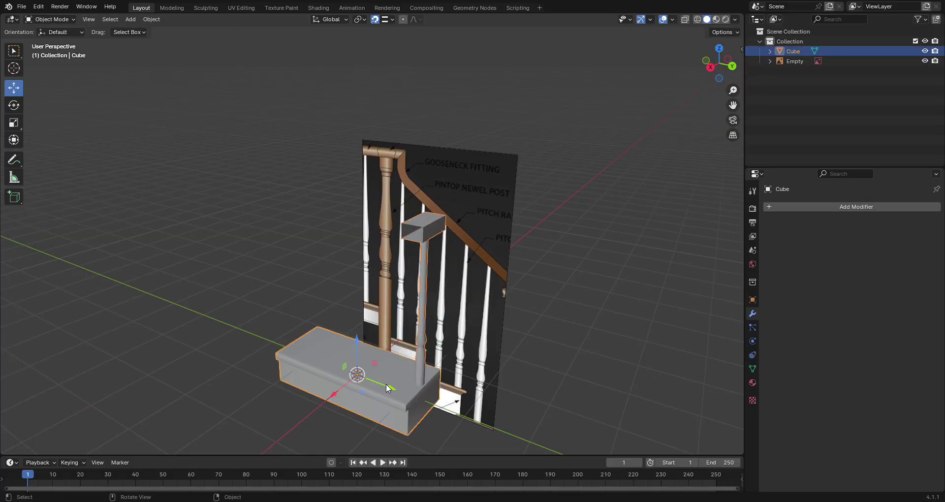
{"action": "middle_click_drag", "start_coordinate": [344, 394], "coordinate": [426, 399]}
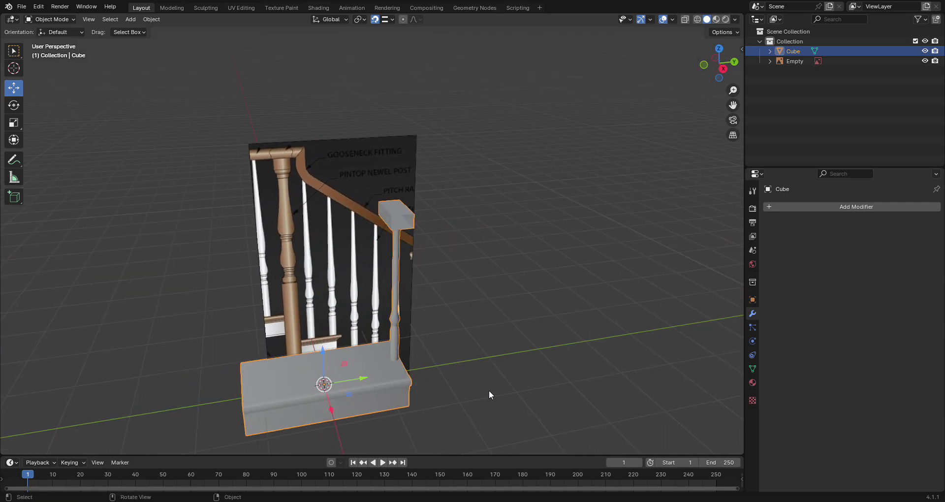
Step: Add an Array modifier to the joined piece and shift the second copy sideways
{"action": "left_click", "coordinate": [831, 206]}
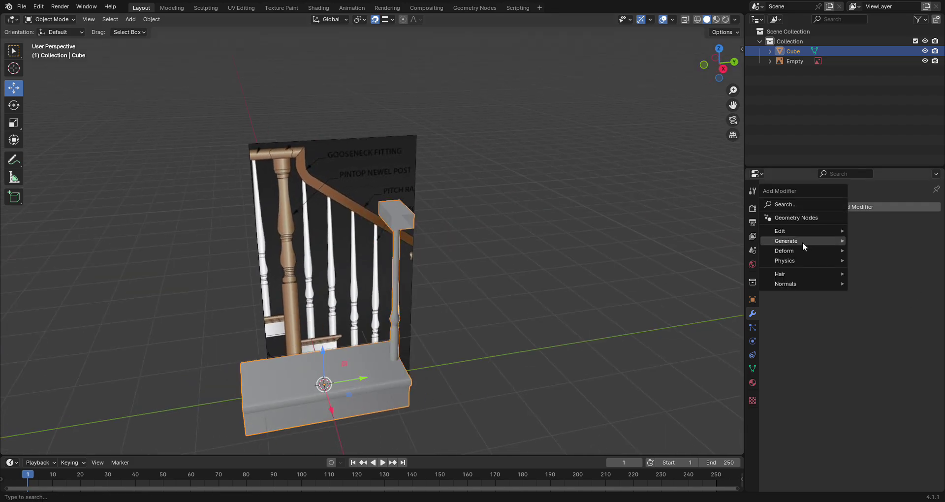
{"action": "mouse_move", "coordinate": [803, 240]}
{"action": "left_click", "coordinate": [893, 240]}
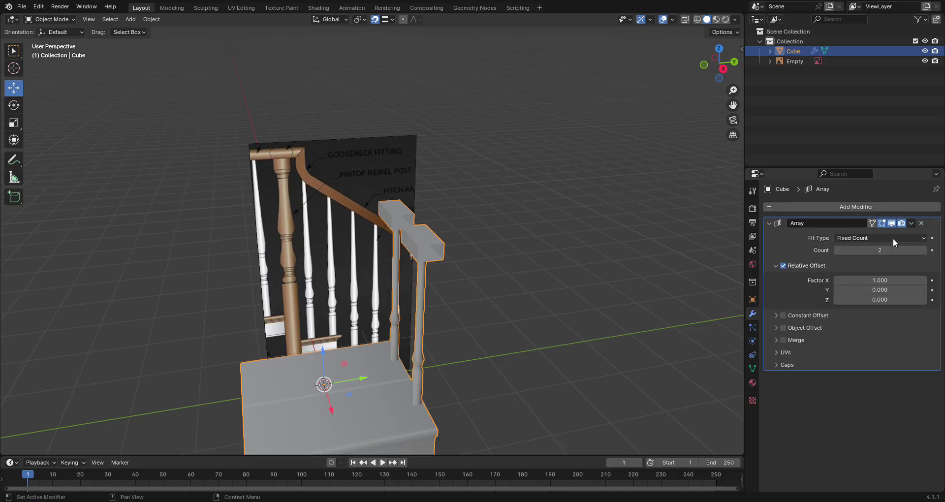
{"action": "middle_click_drag", "start_coordinate": [659, 310], "coordinate": [691, 296]}
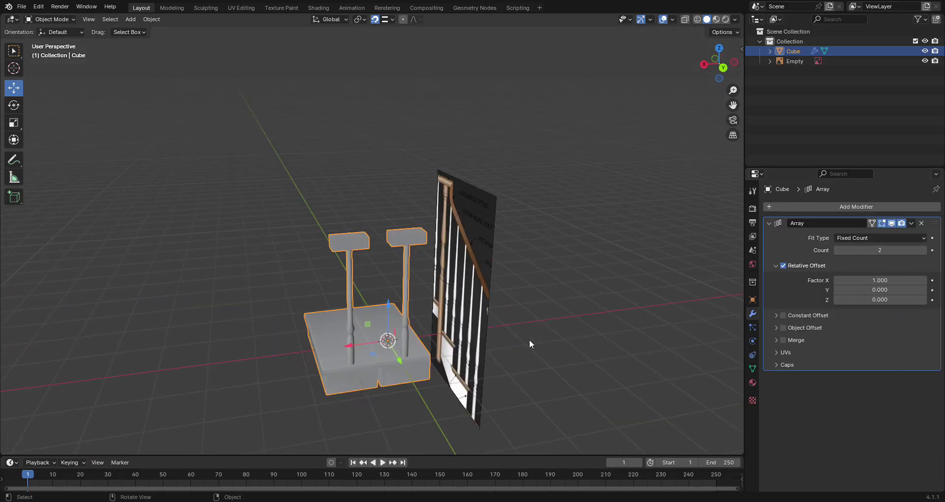
{"action": "left_click", "coordinate": [723, 69]}
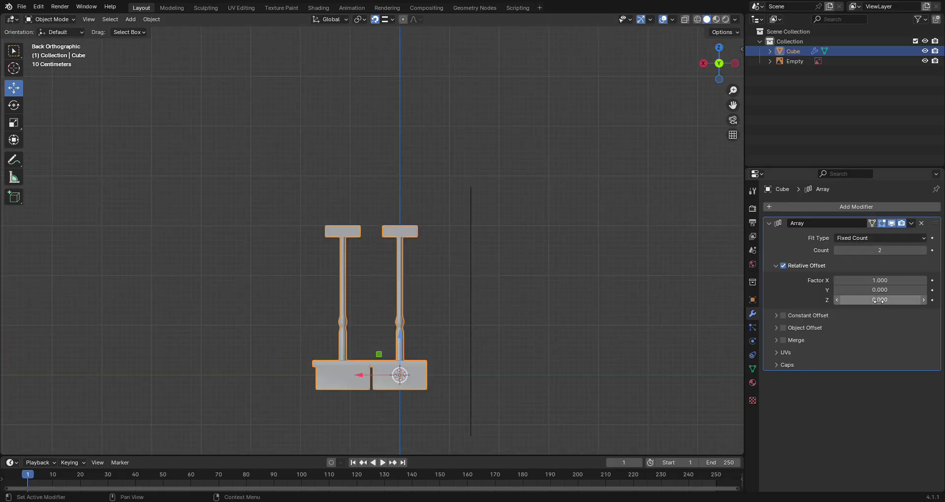
{"action": "left_click_drag", "start_coordinate": [880, 302], "coordinate": [843, 279]}
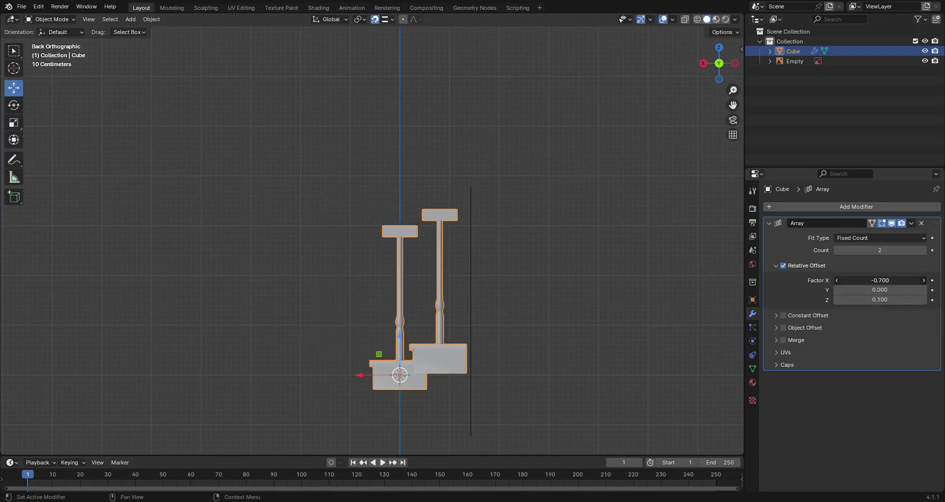
{"action": "left_click", "coordinate": [836, 279]}
{"action": "left_click", "coordinate": [836, 278]}
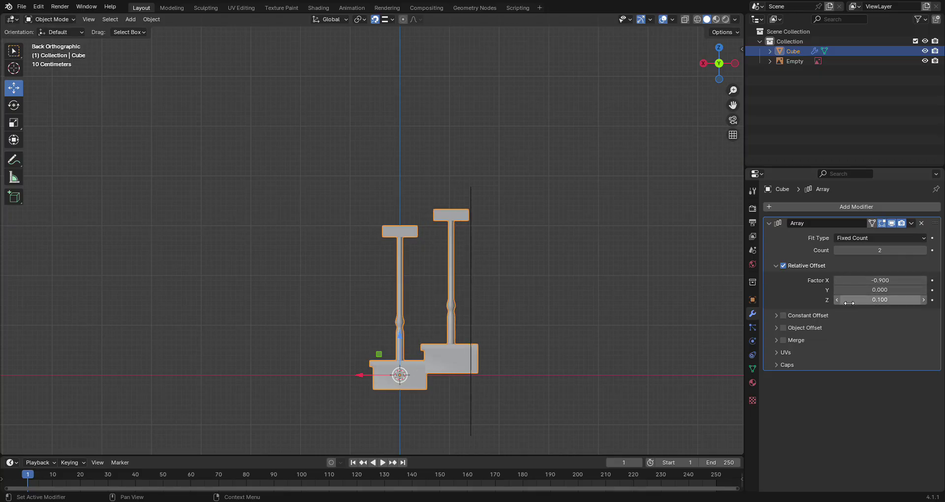
Step: Set the array's relative offset Factor Z to 0.17 and check the two rising steps
{"action": "left_click", "coordinate": [923, 299]}
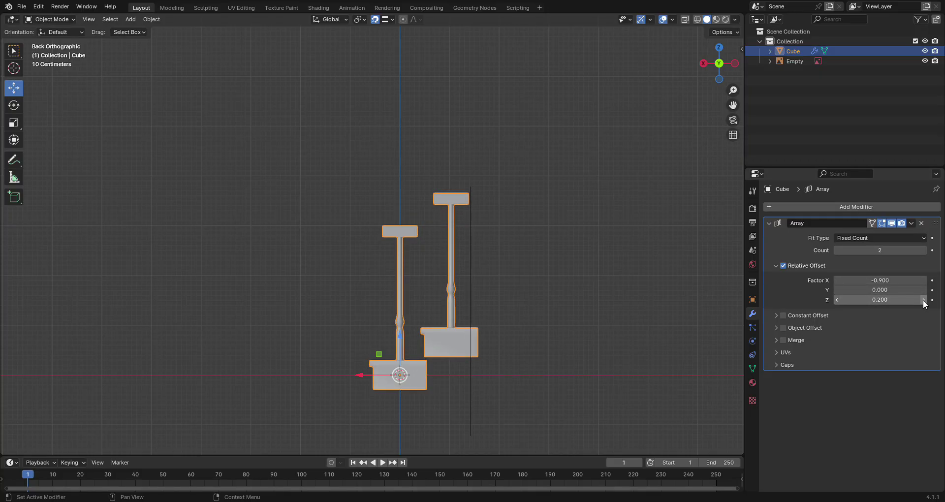
{"action": "left_click", "coordinate": [897, 299]}
{"action": "key", "text": "BackSpace"}
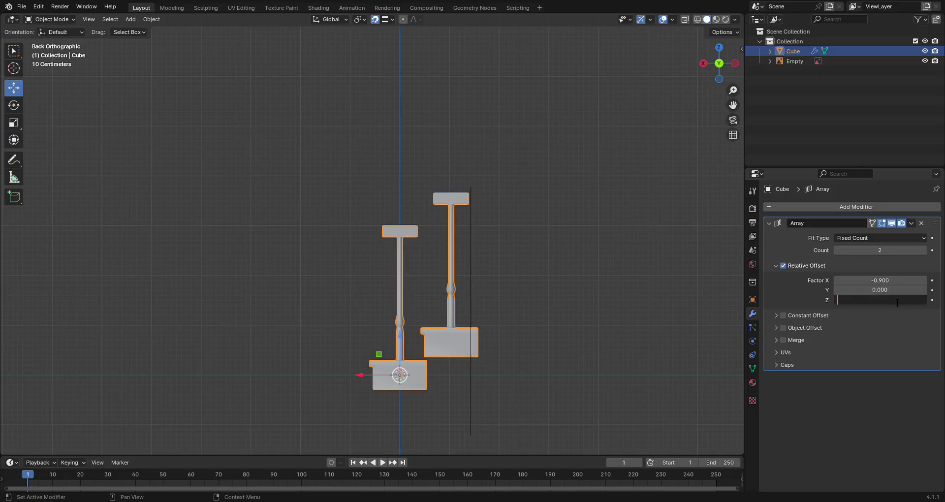
{"action": "key", "text": "Return"}
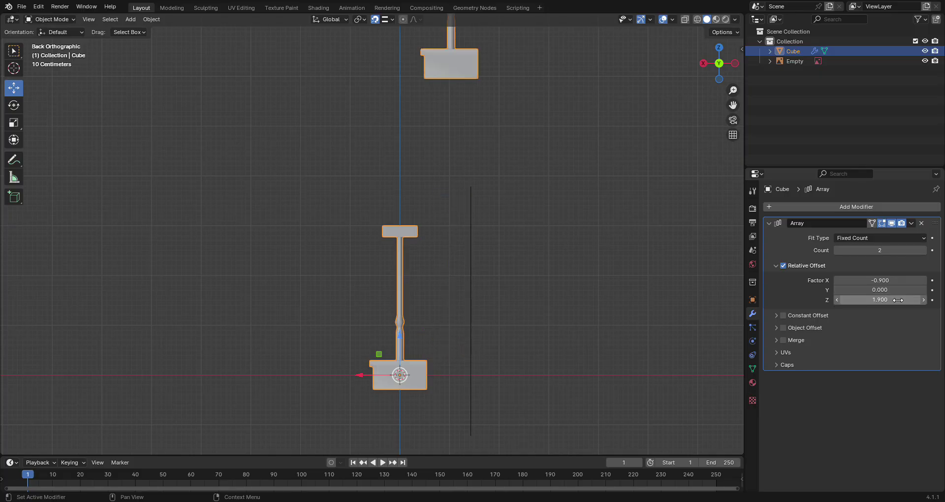
{"action": "left_click", "coordinate": [897, 299]}
{"action": "type", "text": ".1"}
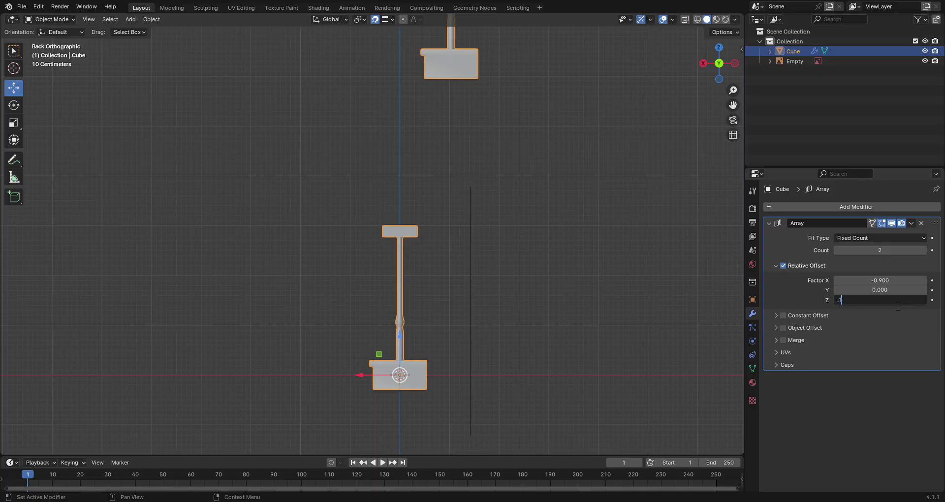
{"action": "type", "text": "9"}
{"action": "key", "text": "Return"}
{"action": "left_click", "coordinate": [898, 303]}
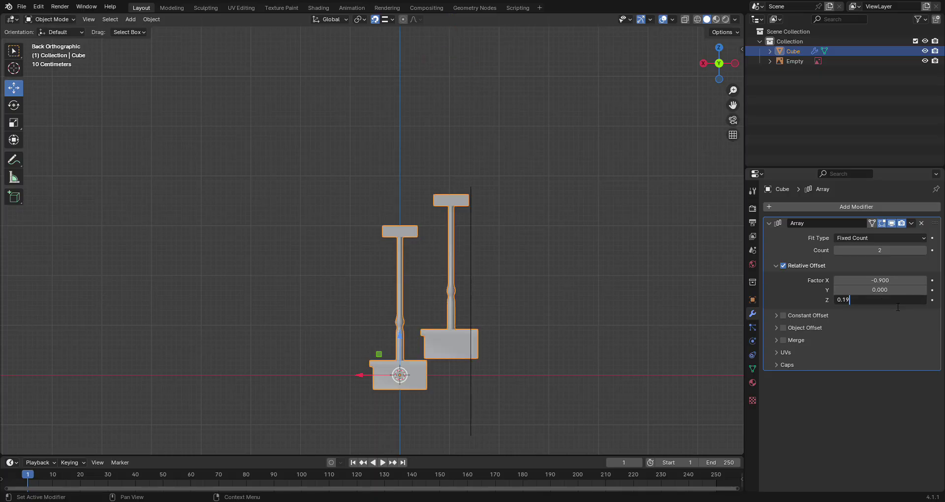
{"action": "type", "text": "0.17"}
{"action": "key", "text": "Return"}
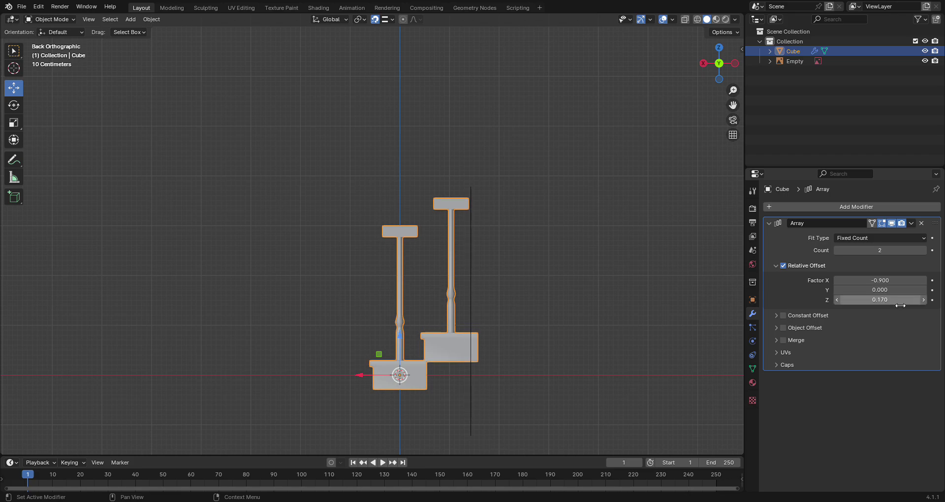
{"action": "middle_click_drag", "start_coordinate": [483, 444], "coordinate": [437, 253]}
{"action": "middle_click_drag", "start_coordinate": [396, 291], "coordinate": [411, 240]}
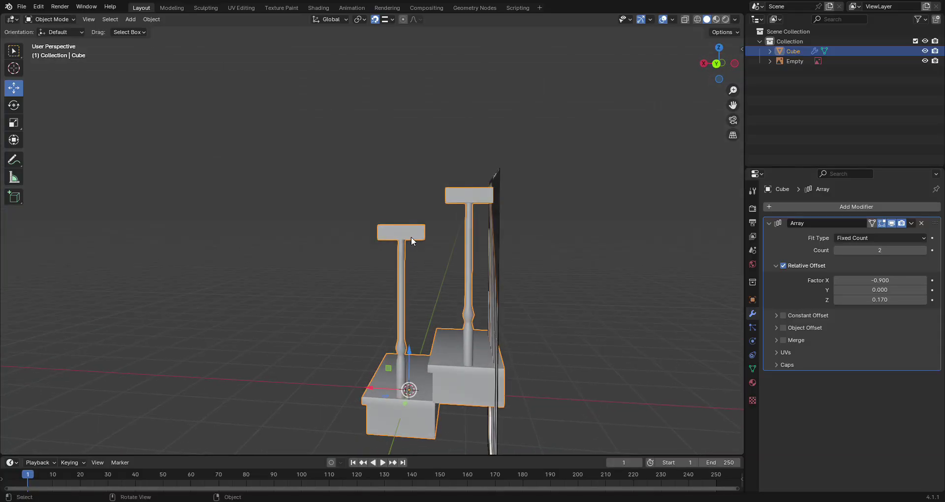
Step: In back orthographic view, enter Edit Mode with wireframe shading and edge selection
{"action": "left_click", "coordinate": [717, 63]}
{"action": "scroll", "coordinate": [529, 212], "scroll_direction": "up", "scroll_amount": 1}
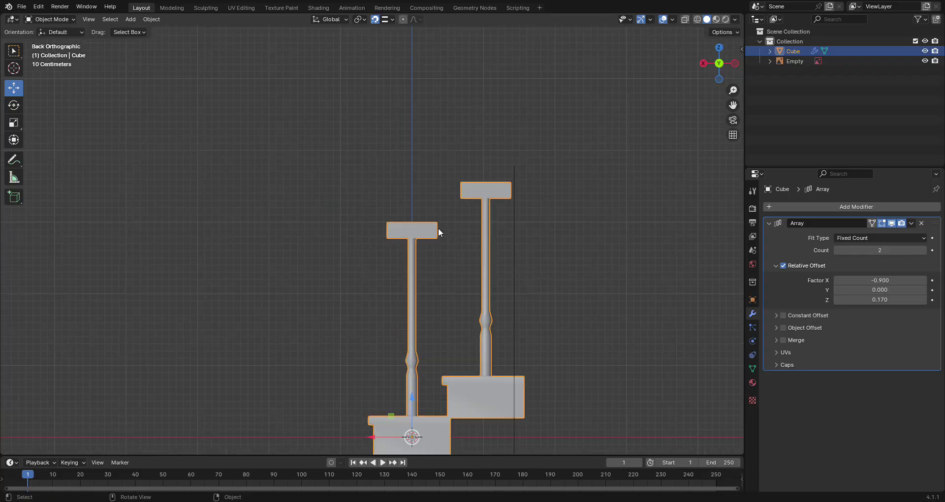
{"action": "key", "text": "Tab"}
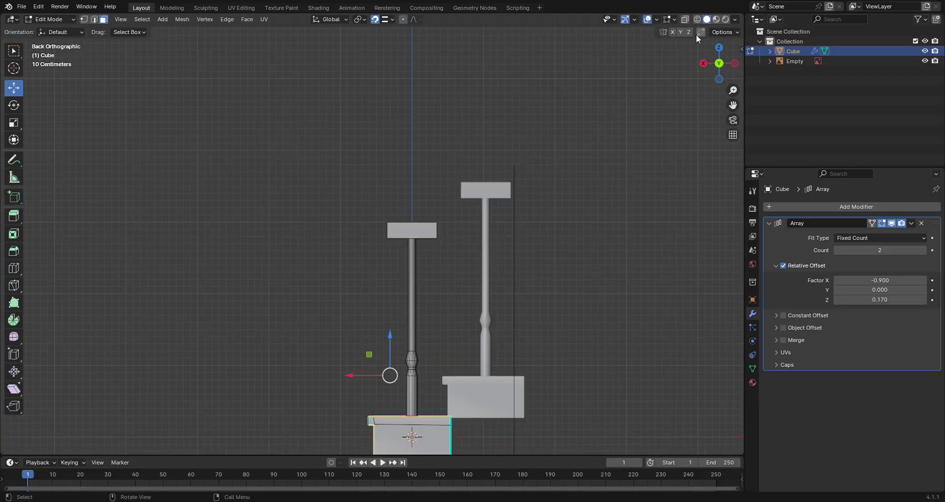
{"action": "left_click", "coordinate": [697, 20]}
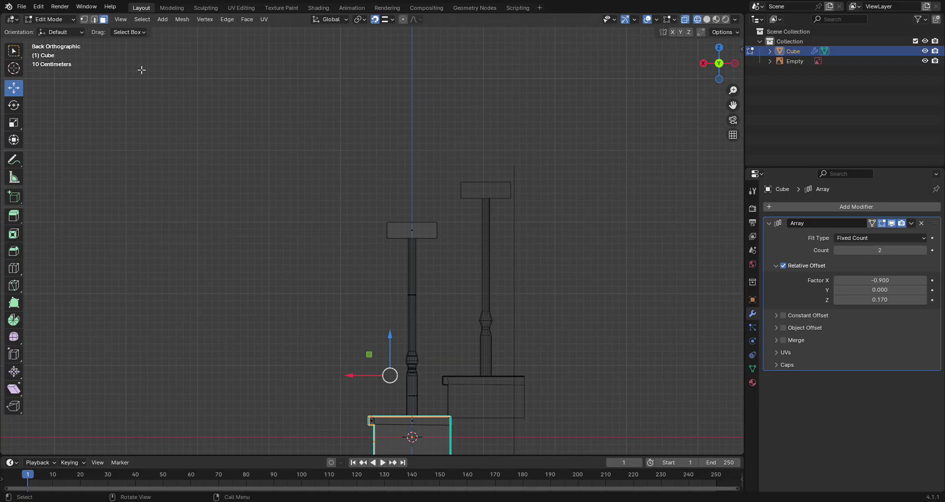
{"action": "left_click", "coordinate": [95, 20]}
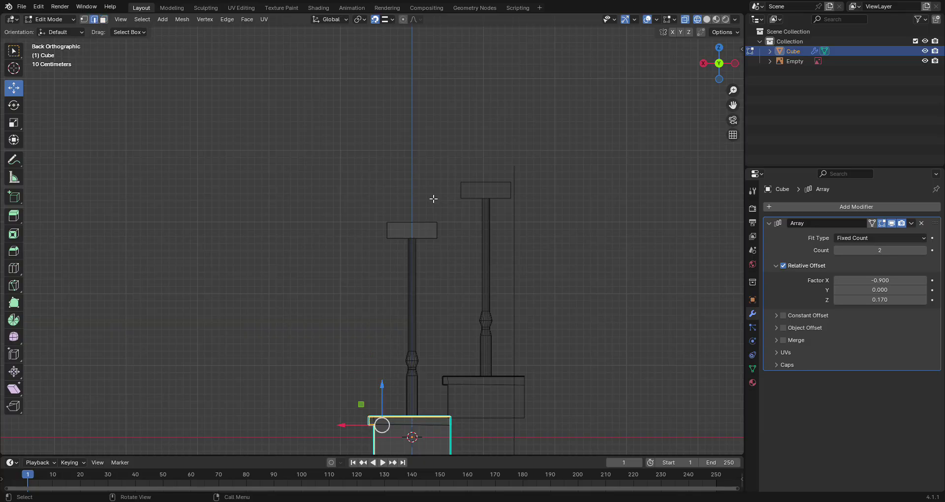
Step: Tilt the top block into a slope by raising its right edge and lowering its left end
{"action": "left_click", "coordinate": [437, 231]}
{"action": "left_click_drag", "start_coordinate": [441, 211], "coordinate": [439, 183]}
{"action": "left_click_drag", "start_coordinate": [363, 203], "coordinate": [399, 274]}
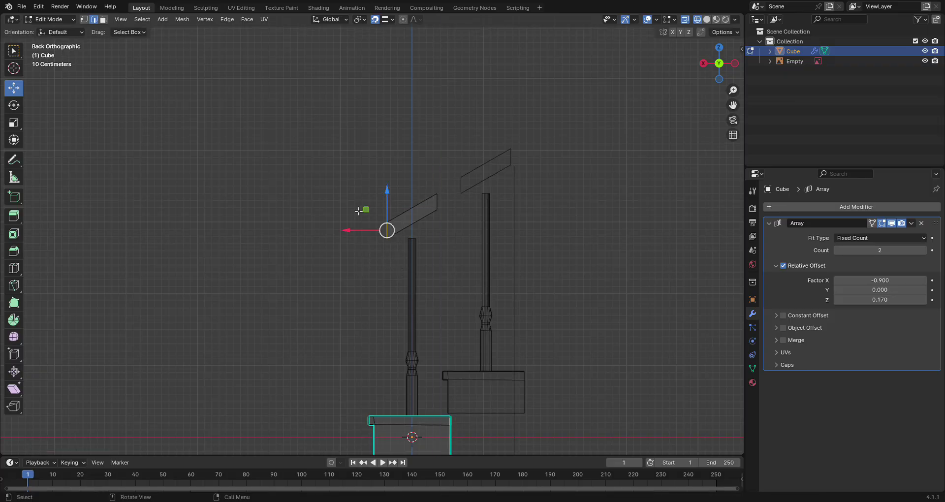
{"action": "left_click_drag", "start_coordinate": [393, 198], "coordinate": [392, 219]}
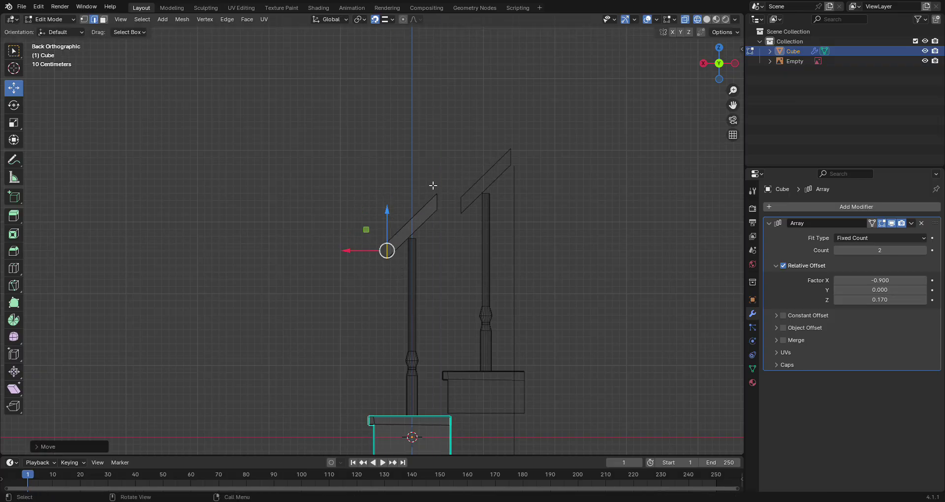
{"action": "left_click_drag", "start_coordinate": [433, 184], "coordinate": [457, 238]}
{"action": "left_click_drag", "start_coordinate": [405, 206], "coordinate": [422, 220]}
{"action": "left_click_drag", "start_coordinate": [459, 167], "coordinate": [460, 174]}
{"action": "left_click_drag", "start_coordinate": [369, 225], "coordinate": [345, 259]}
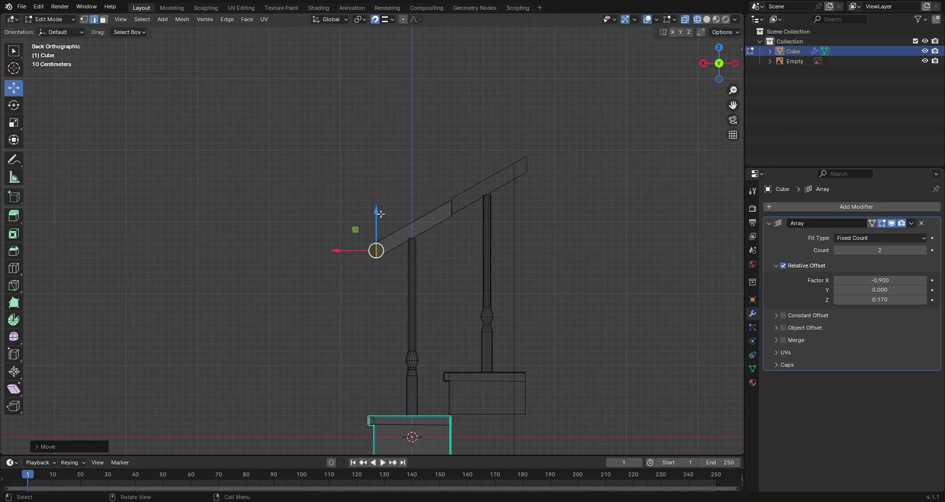
{"action": "left_click_drag", "start_coordinate": [381, 213], "coordinate": [384, 220]}
Step: Shift the rail's middle vertices sideways and lower its left end
{"action": "scroll", "coordinate": [566, 300], "scroll_direction": "up", "scroll_amount": 2}
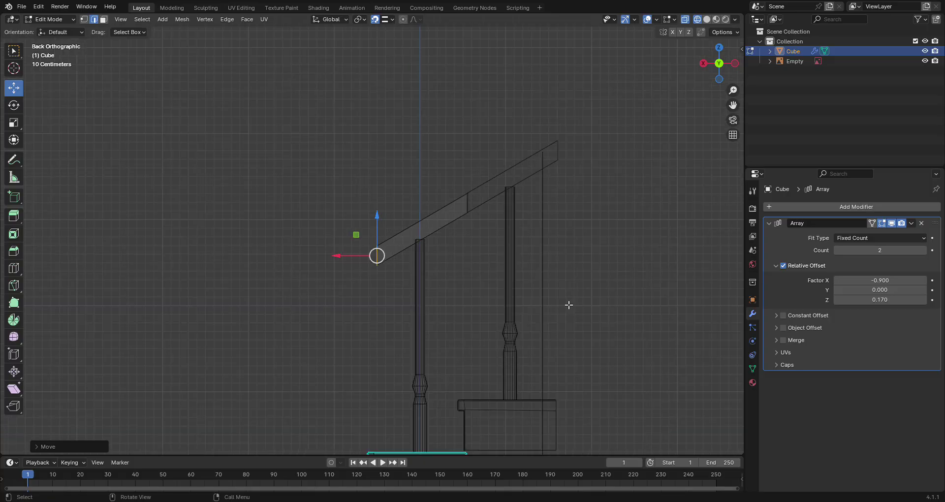
{"action": "middle_click_drag", "start_coordinate": [567, 304], "coordinate": [521, 197], "text": "shift"}
{"action": "left_click_drag", "start_coordinate": [418, 113], "coordinate": [442, 164]}
{"action": "left_click_drag", "start_coordinate": [393, 123], "coordinate": [431, 105]}
{"action": "mouse_move", "coordinate": [326, 153]}
{"action": "left_mouse_down"}
{"action": "mouse_move", "coordinate": [351, 196]}
{"action": "mouse_move", "coordinate": [343, 157]}
{"action": "left_mouse_up"}
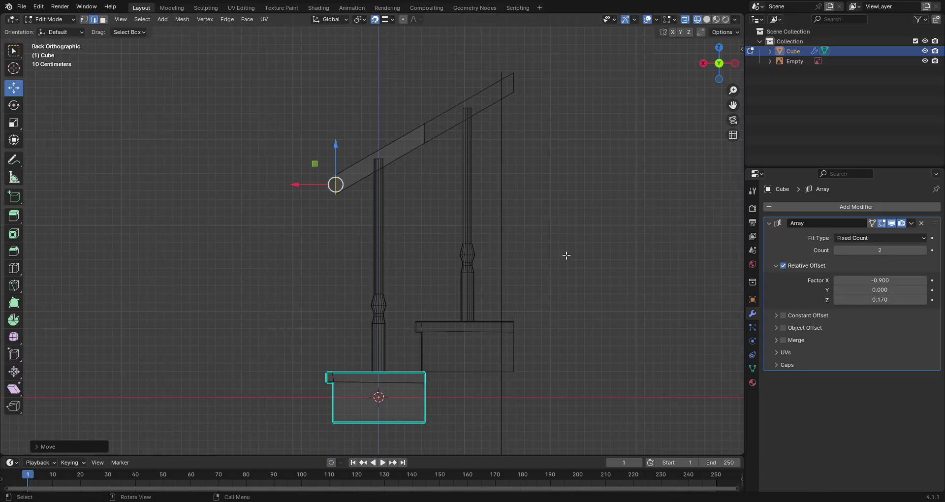
Step: Check the sloped rail in solid shading from a side view, then return to Object Mode
{"action": "scroll", "coordinate": [566, 256], "scroll_direction": "down", "scroll_amount": 3}
{"action": "middle_click_drag", "start_coordinate": [559, 272], "coordinate": [710, 136]}
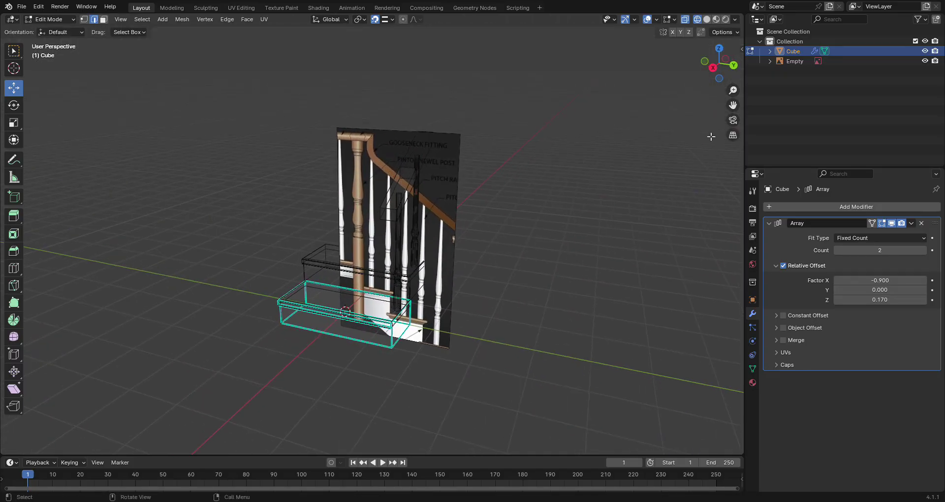
{"action": "left_click", "coordinate": [707, 19]}
{"action": "mouse_move", "coordinate": [566, 236]}
{"action": "middle_mouse_down"}
{"action": "mouse_move", "coordinate": [522, 248]}
{"action": "mouse_move", "coordinate": [549, 254]}
{"action": "mouse_move", "coordinate": [677, 239]}
{"action": "mouse_move", "coordinate": [613, 245]}
{"action": "mouse_move", "coordinate": [497, 302]}
{"action": "mouse_move", "coordinate": [563, 250]}
{"action": "middle_mouse_up"}
{"action": "left_click", "coordinate": [716, 70]}
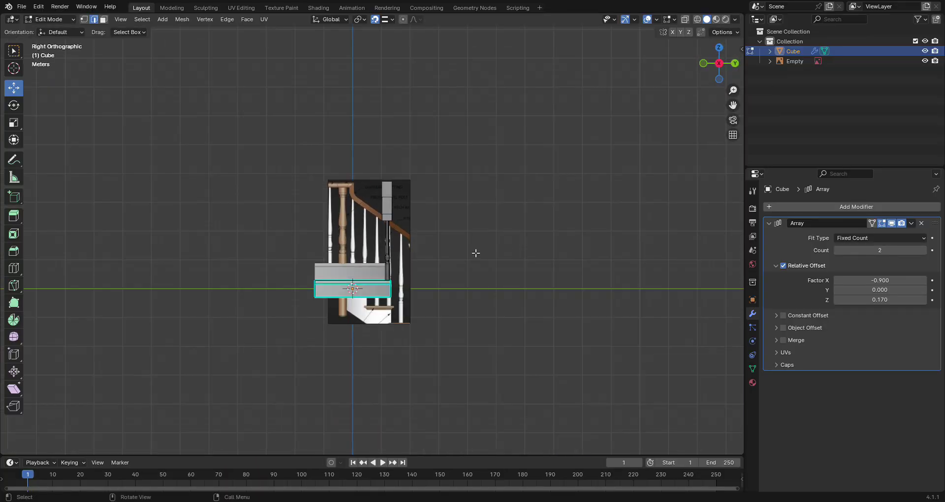
{"action": "key", "text": "Tab"}
{"action": "middle_click_drag", "start_coordinate": [471, 249], "coordinate": [459, 335]}
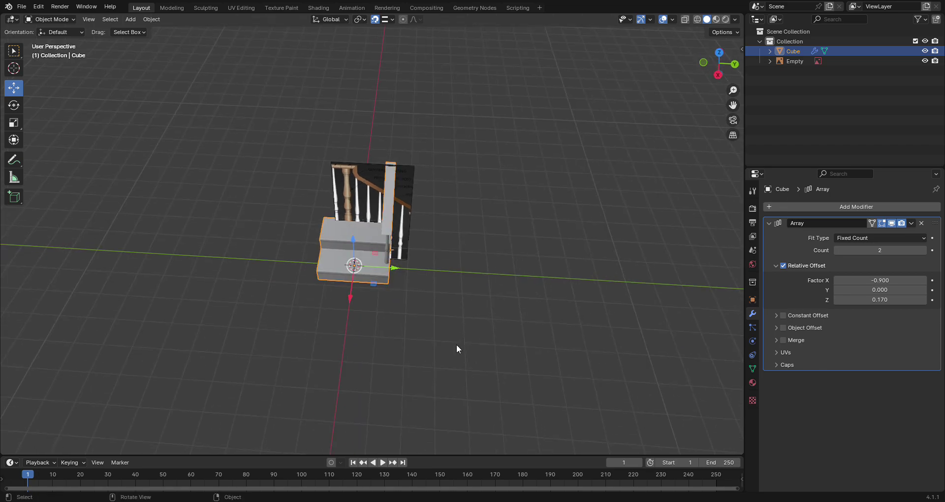
Step: Add a BézierCircle curve and scale it up until it encircles the two-step stair piece
{"action": "key", "text": "shift+a"}
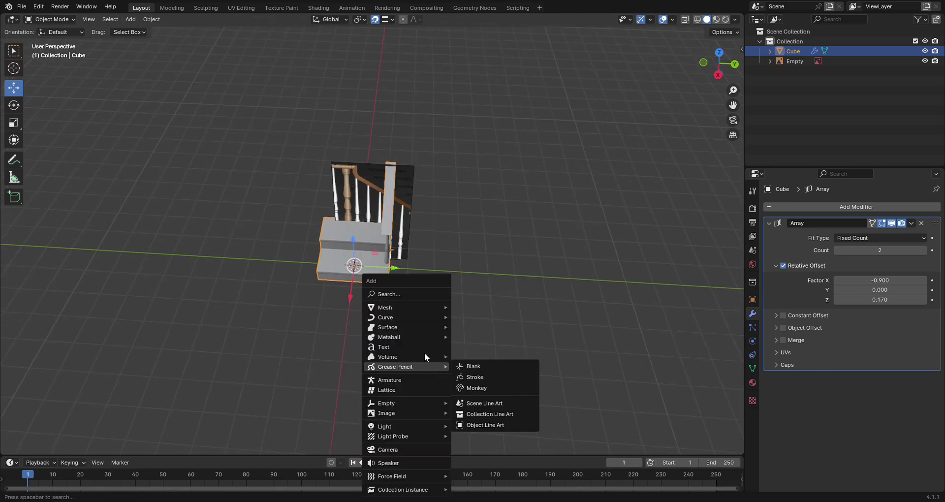
{"action": "mouse_move", "coordinate": [402, 308]}
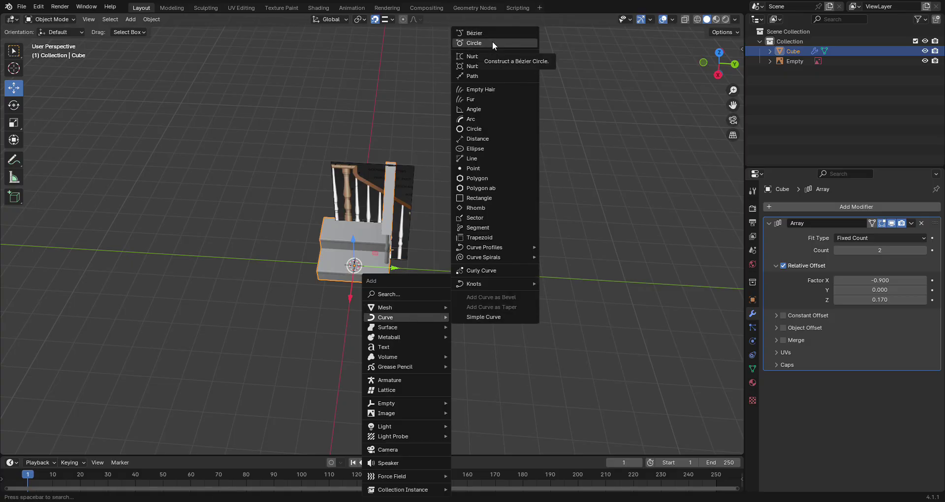
{"action": "left_click", "coordinate": [492, 42]}
{"action": "key", "text": "s"}
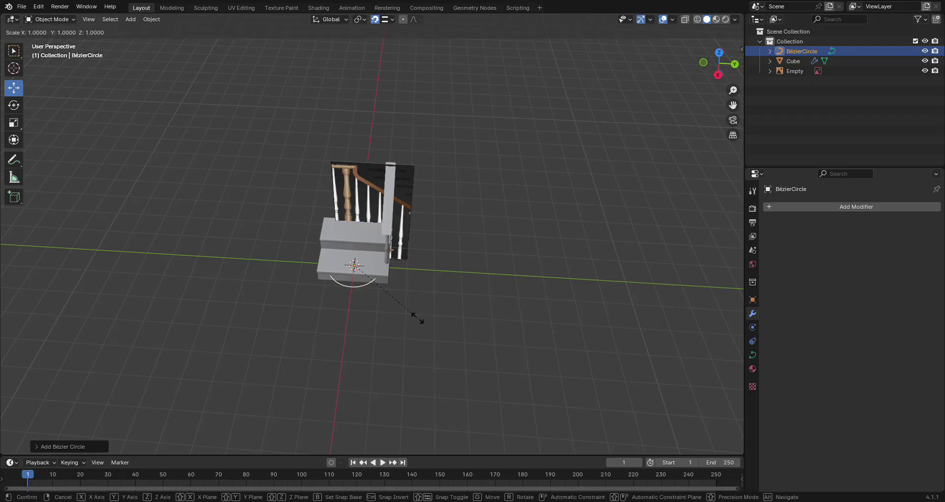
{"action": "left_click", "coordinate": [730, 370]}
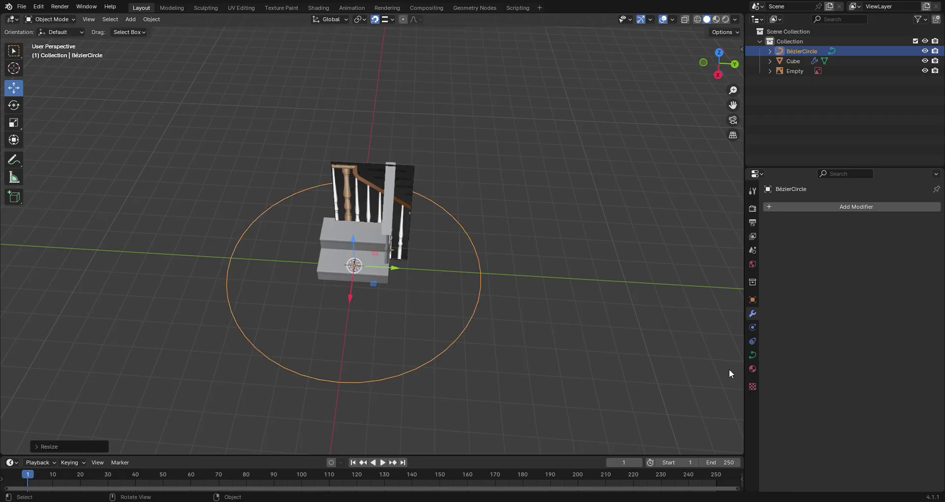
{"action": "key", "text": "Tab"}
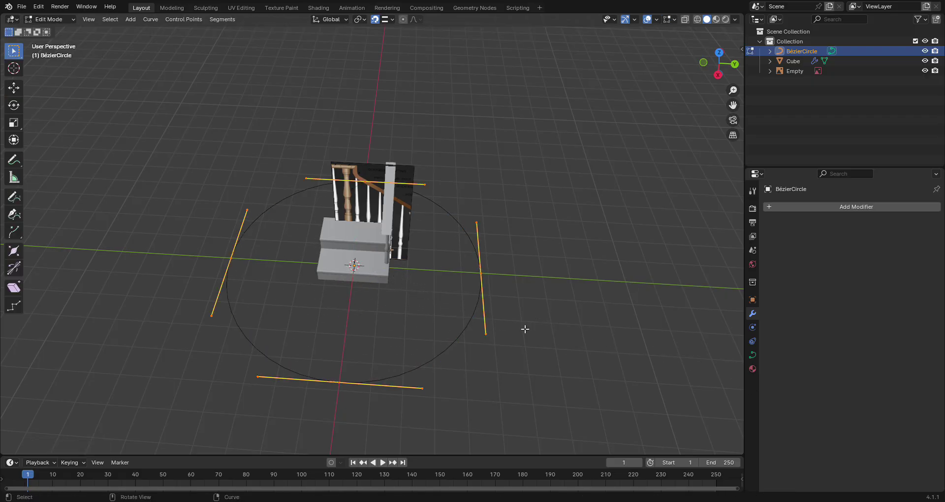
{"action": "key", "text": "Tab"}
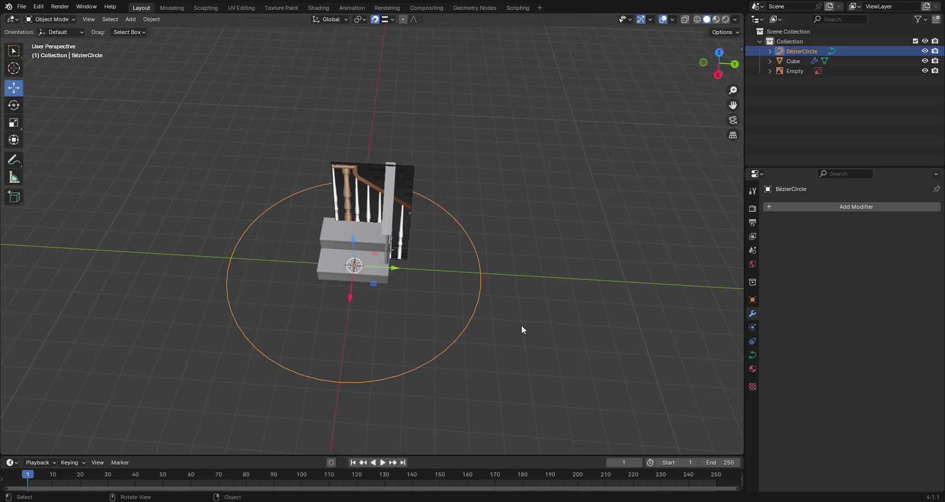
{"action": "middle_click_drag", "start_coordinate": [521, 325], "coordinate": [491, 328]}
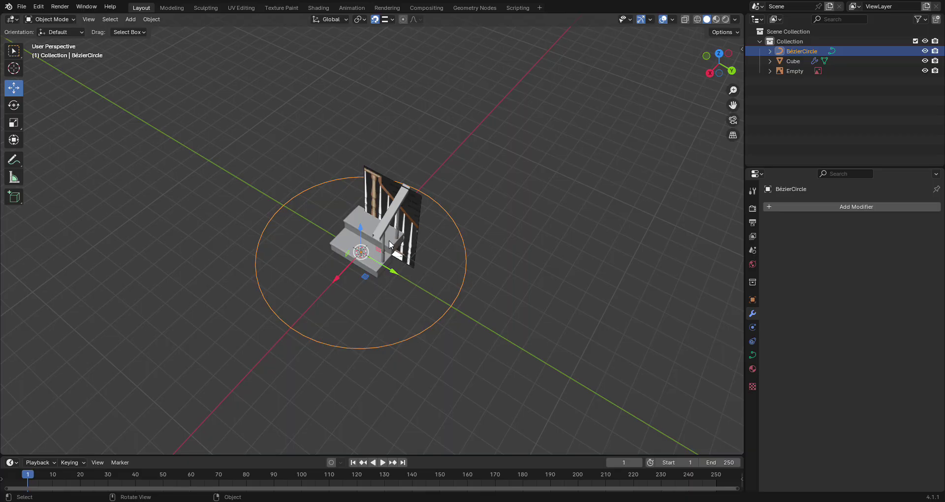
Step: Add a Curve modifier below the Array, with BézierCircle as its curve object
{"action": "left_click", "coordinate": [373, 273]}
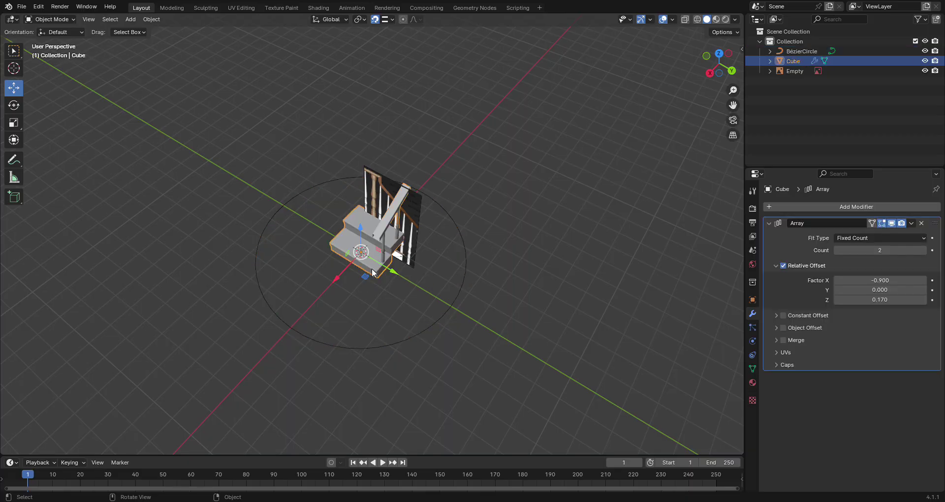
{"action": "left_click", "coordinate": [877, 206]}
{"action": "mouse_move", "coordinate": [877, 208]}
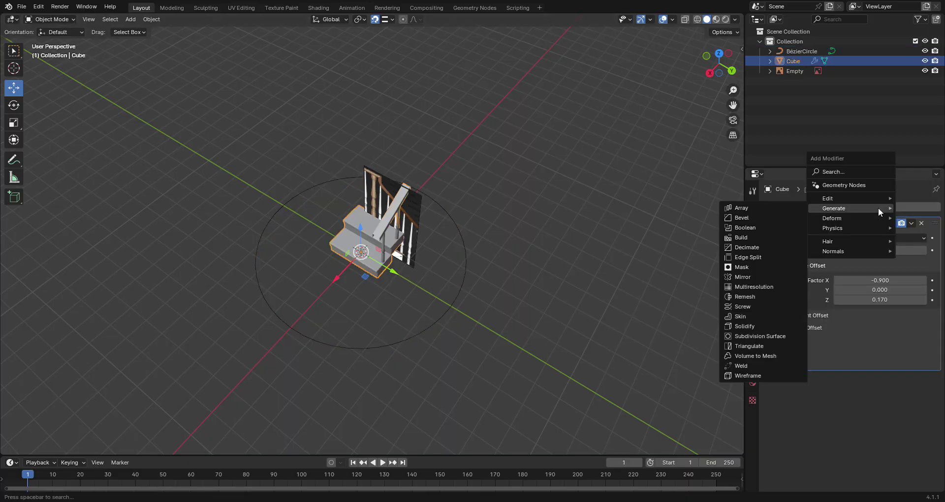
{"action": "left_click", "coordinate": [843, 173]}
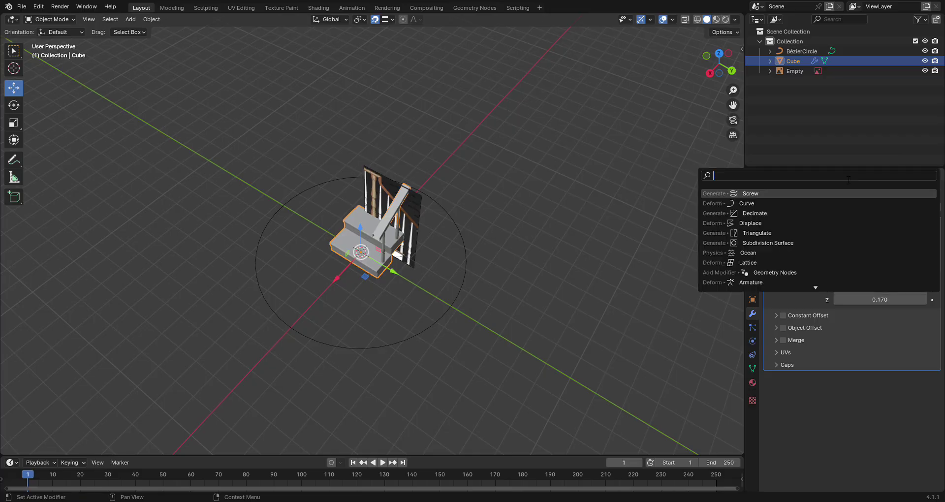
{"action": "left_click", "coordinate": [775, 202]}
{"action": "left_click", "coordinate": [921, 393]}
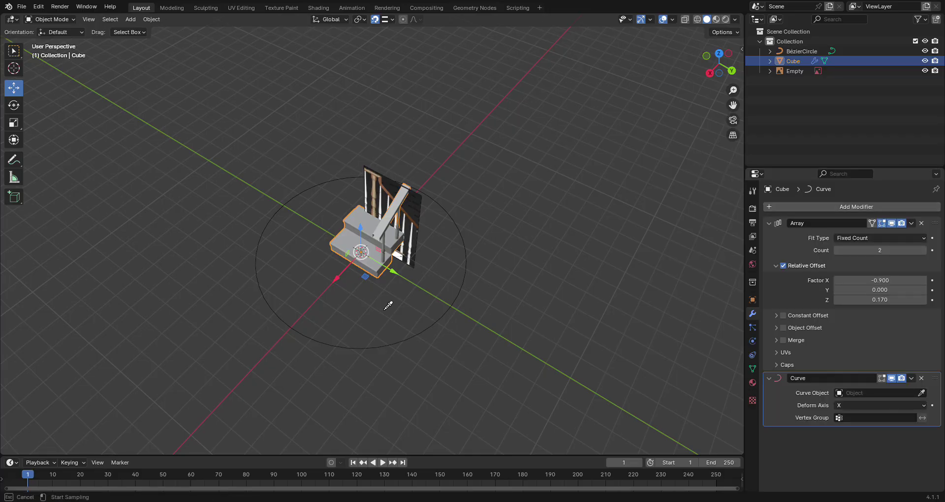
{"action": "left_click", "coordinate": [436, 323]}
{"action": "middle_click_drag", "start_coordinate": [447, 321], "coordinate": [887, 312]}
Step: Raise the Array count to 19 to complete the spiral staircase
{"action": "left_click", "coordinate": [923, 251]}
{"action": "left_click", "coordinate": [923, 251]}
{"action": "left_click", "coordinate": [923, 250]}
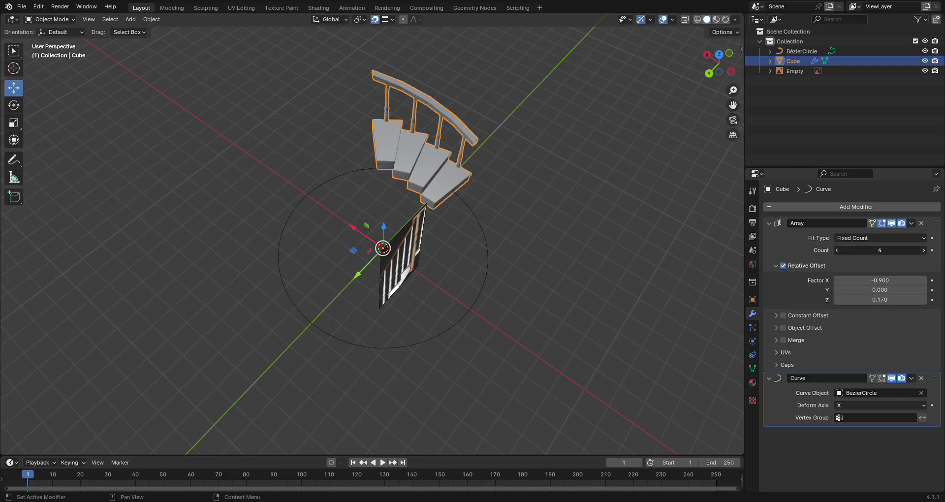
{"action": "left_click", "coordinate": [923, 251]}
{"action": "left_click", "coordinate": [923, 251]}
{"action": "left_click", "coordinate": [923, 250]}
{"action": "left_click", "coordinate": [923, 251]}
{"action": "left_click", "coordinate": [923, 250]}
{"action": "left_click", "coordinate": [923, 250]}
{"action": "left_click", "coordinate": [923, 251]}
{"action": "left_click", "coordinate": [923, 251]}
{"action": "left_click", "coordinate": [923, 251]}
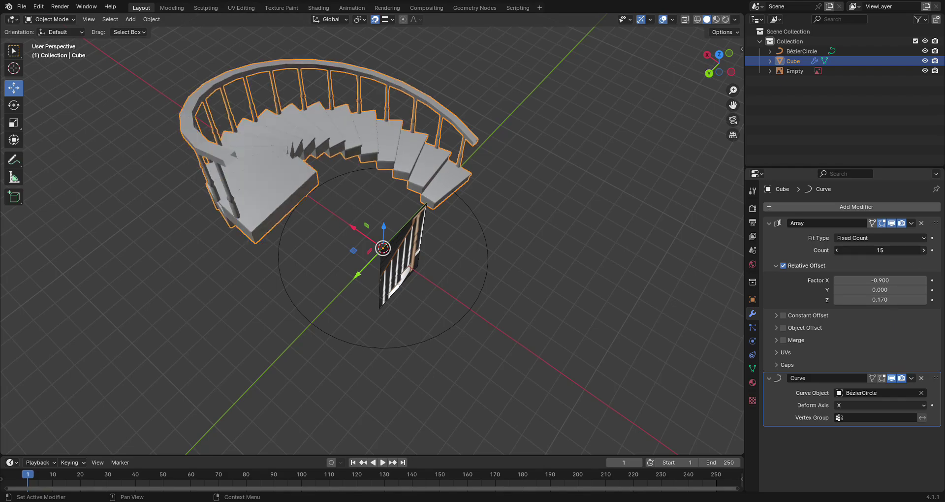
{"action": "left_click", "coordinate": [923, 250]}
{"action": "left_click", "coordinate": [923, 250]}
{"action": "left_click", "coordinate": [923, 251]}
{"action": "left_click", "coordinate": [923, 251]}
{"action": "middle_click_drag", "start_coordinate": [566, 325], "coordinate": [509, 237]}
{"action": "scroll", "coordinate": [459, 231], "scroll_direction": "up", "scroll_amount": 4}
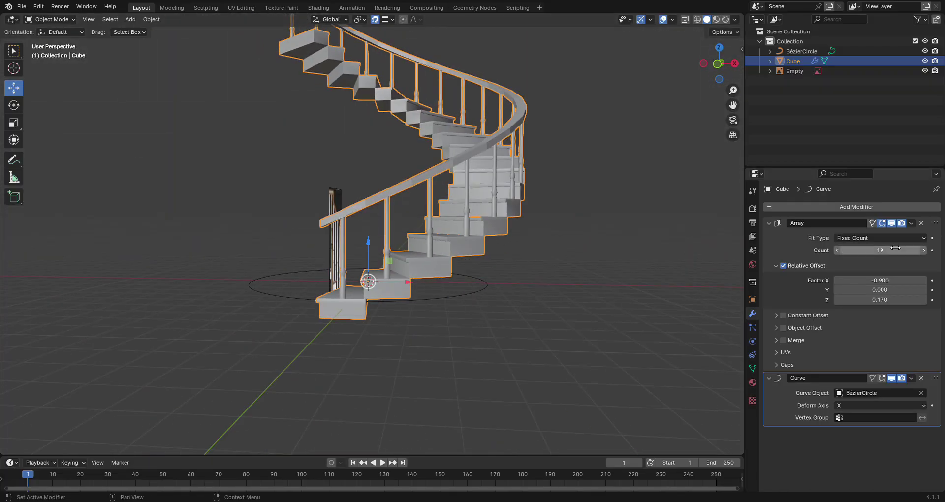
Step: Apply the Array and Curve modifiers, then move the staircase along the Y axis
{"action": "left_click", "coordinate": [911, 223]}
{"action": "left_click", "coordinate": [884, 237]}
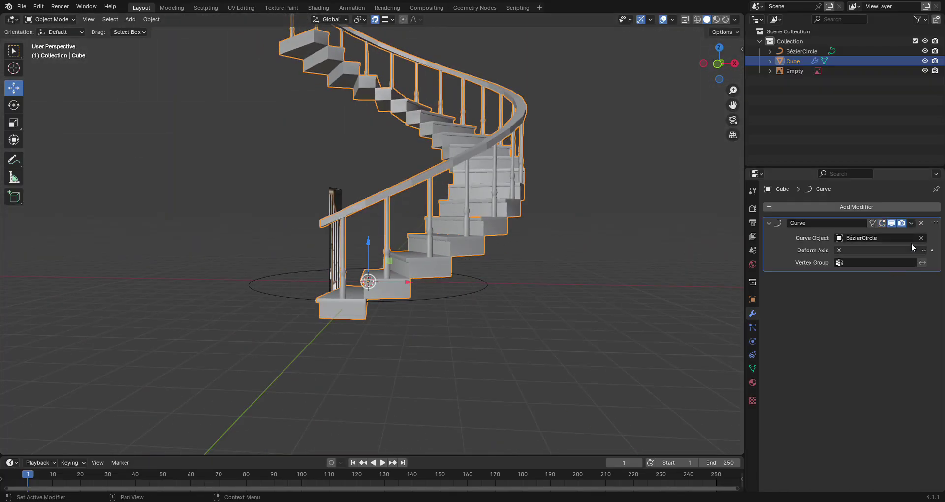
{"action": "left_click", "coordinate": [911, 224]}
{"action": "left_click", "coordinate": [891, 240]}
{"action": "middle_click_drag", "start_coordinate": [615, 295], "coordinate": [357, 281]}
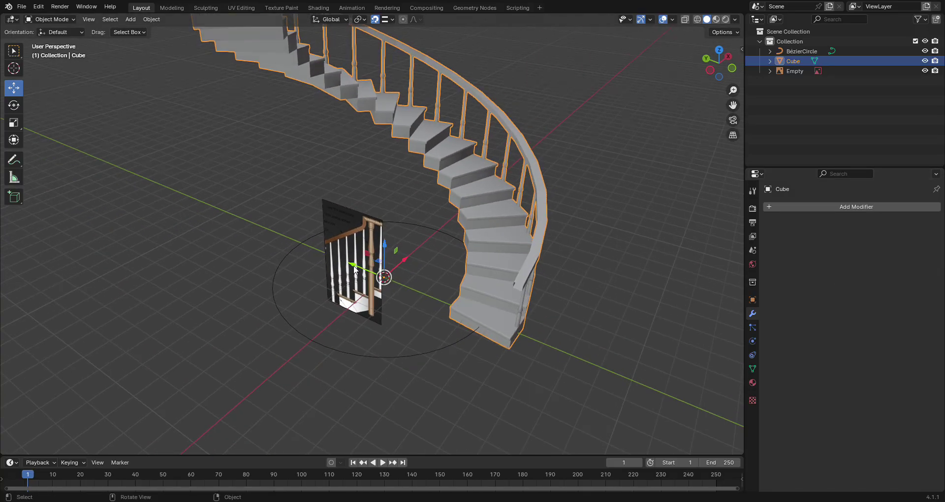
{"action": "left_click_drag", "start_coordinate": [355, 270], "coordinate": [344, 220]}
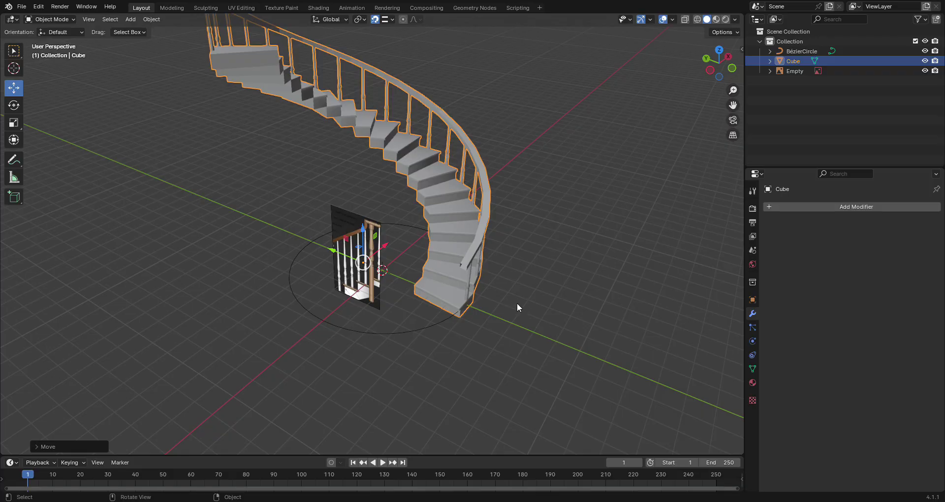
{"action": "middle_click_drag", "start_coordinate": [517, 303], "coordinate": [551, 274]}
{"action": "scroll", "coordinate": [459, 284], "scroll_direction": "up", "scroll_amount": 3}
{"action": "scroll", "coordinate": [364, 260], "scroll_direction": "up", "scroll_amount": 3}
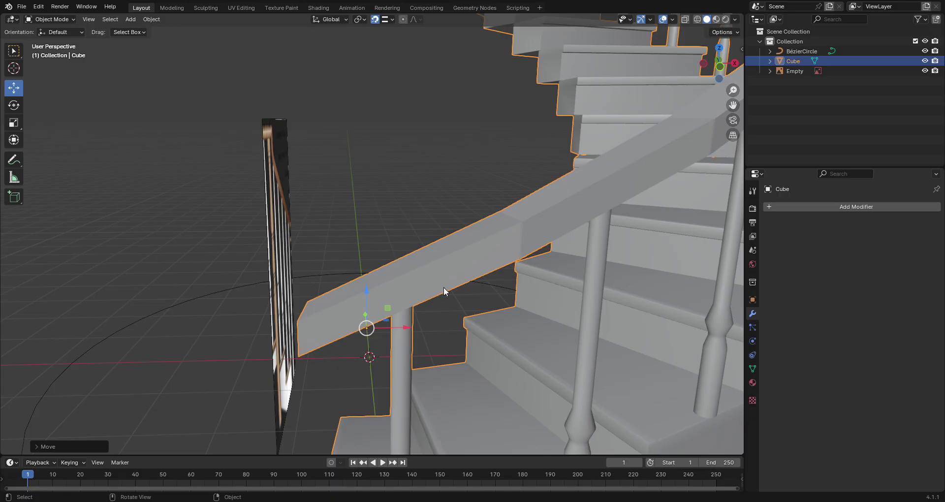
Step: In vertex mode, select all and Merge by Distance (0 removed), then pick a handrail corner vertex
{"action": "key", "text": "Tab"}
{"action": "key", "text": "1"}
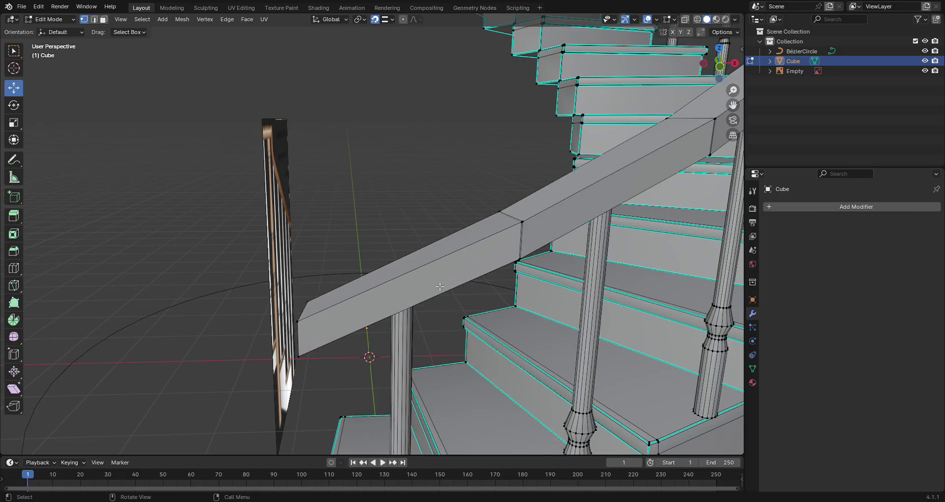
{"action": "key", "text": "a"}
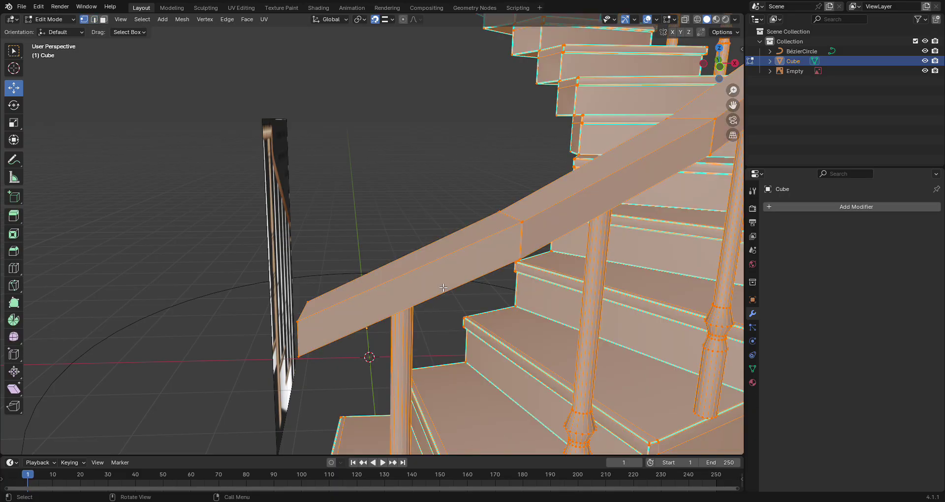
{"action": "key", "text": "m"}
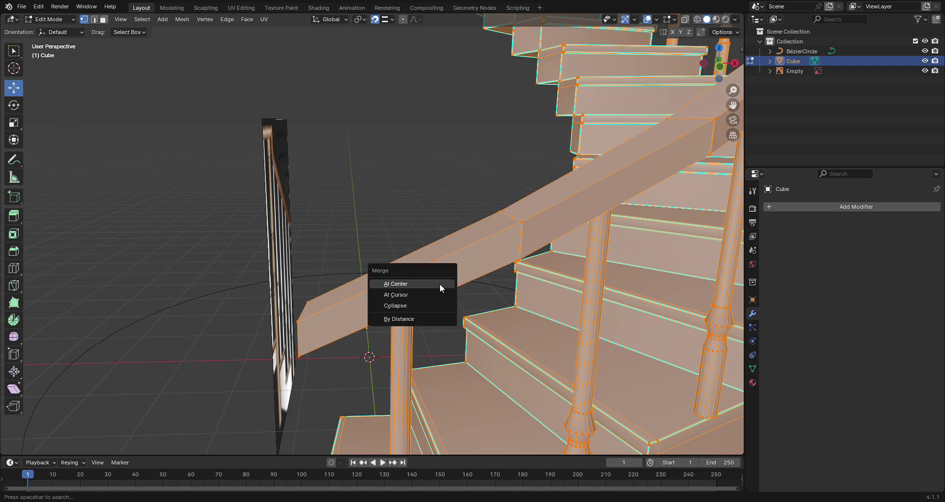
{"action": "left_click", "coordinate": [426, 319]}
{"action": "middle_click_drag", "start_coordinate": [527, 339], "coordinate": [457, 271]}
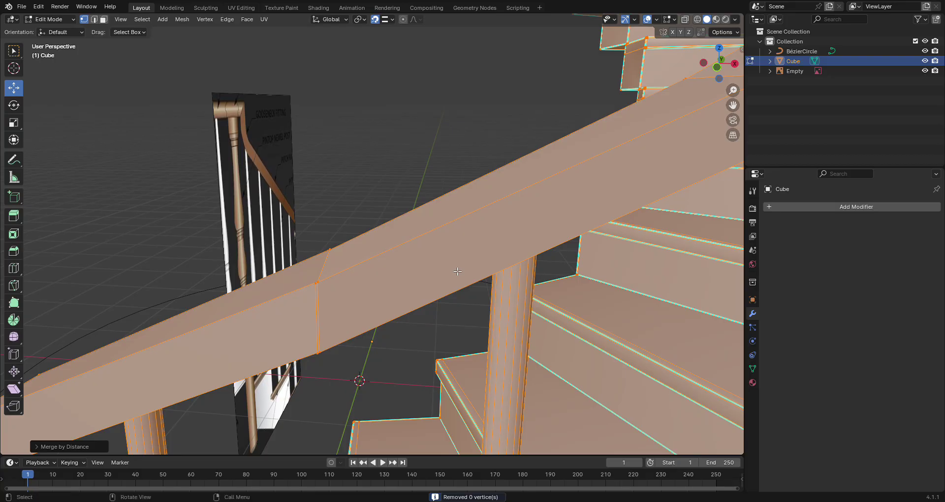
{"action": "middle_click_drag", "start_coordinate": [416, 304], "coordinate": [422, 305]}
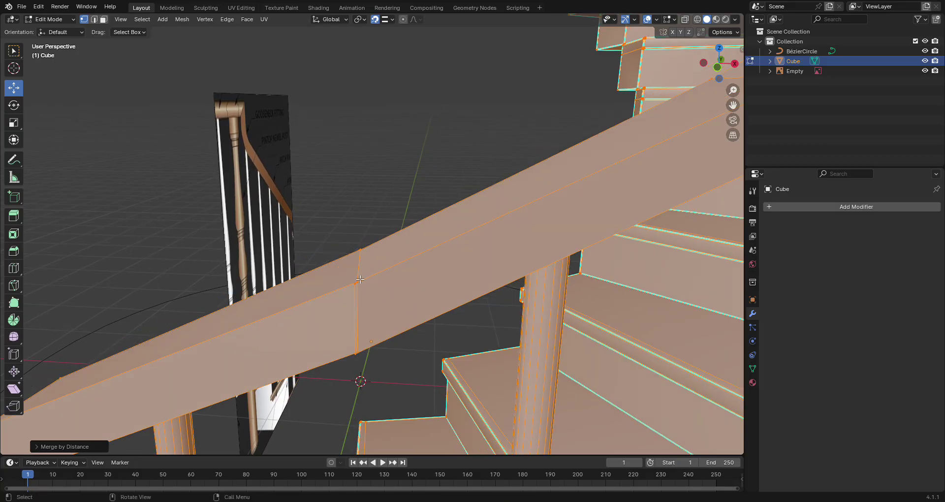
{"action": "scroll", "coordinate": [399, 305], "scroll_direction": "up", "scroll_amount": 3}
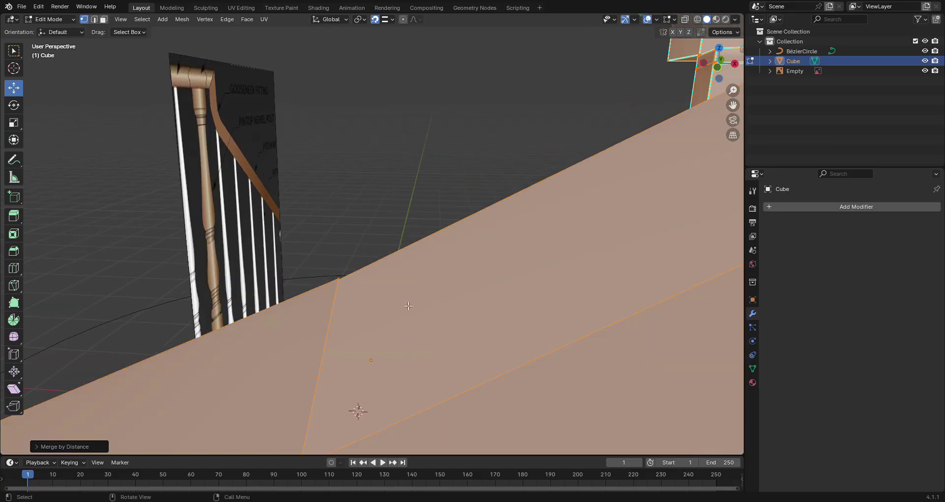
{"action": "scroll", "coordinate": [410, 306], "scroll_direction": "down", "scroll_amount": 3}
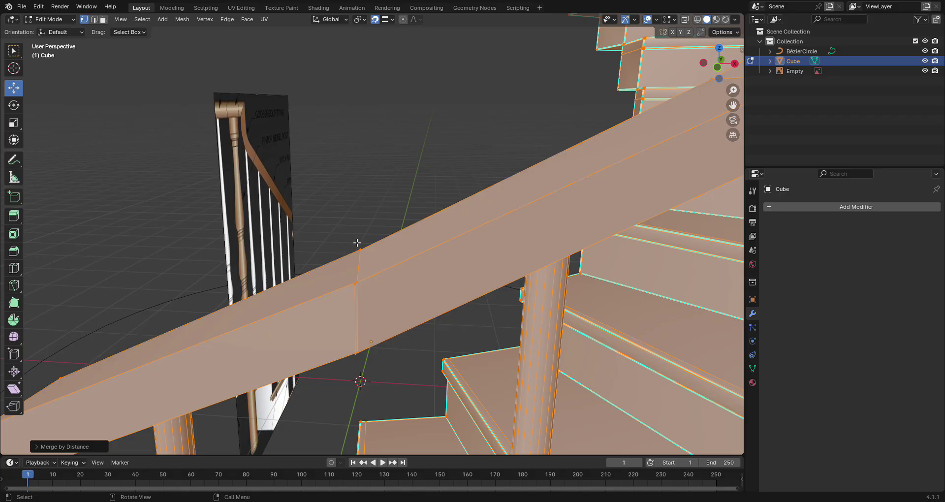
{"action": "left_click", "coordinate": [370, 294]}
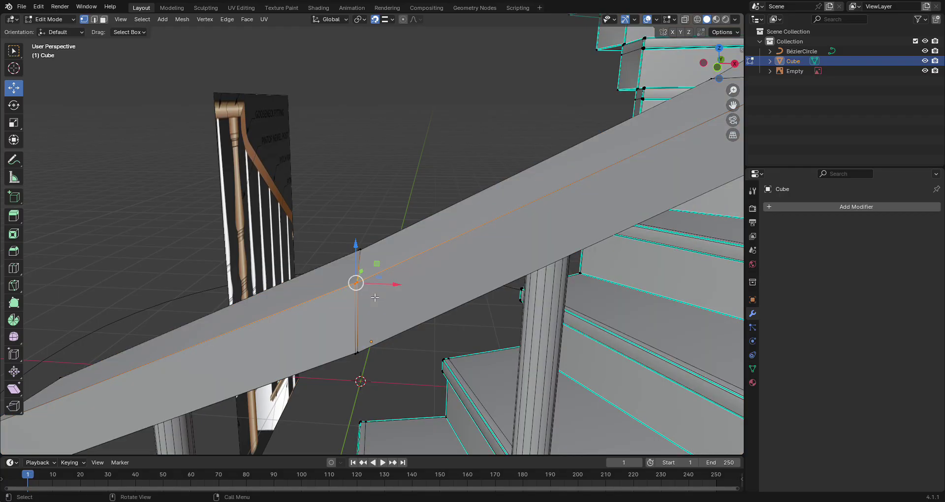
Step: Merge the first two handrail joints' vertices At Center
{"action": "key", "text": "m"}
{"action": "left_click", "coordinate": [343, 259]}
{"action": "left_click_drag", "start_coordinate": [342, 337], "coordinate": [365, 361]}
{"action": "key", "text": "m"}
{"action": "left_click", "coordinate": [365, 360]}
{"action": "middle_click_drag", "start_coordinate": [365, 361], "coordinate": [566, 424]}
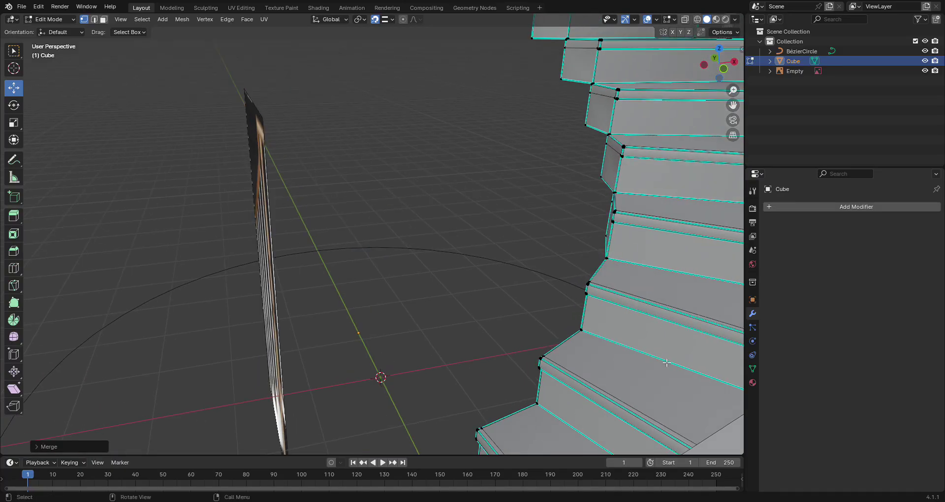
{"action": "middle_click_drag", "start_coordinate": [666, 362], "coordinate": [530, 140]}
Step: Weld the next two handrail corner joints At Center
{"action": "left_click", "coordinate": [519, 140]}
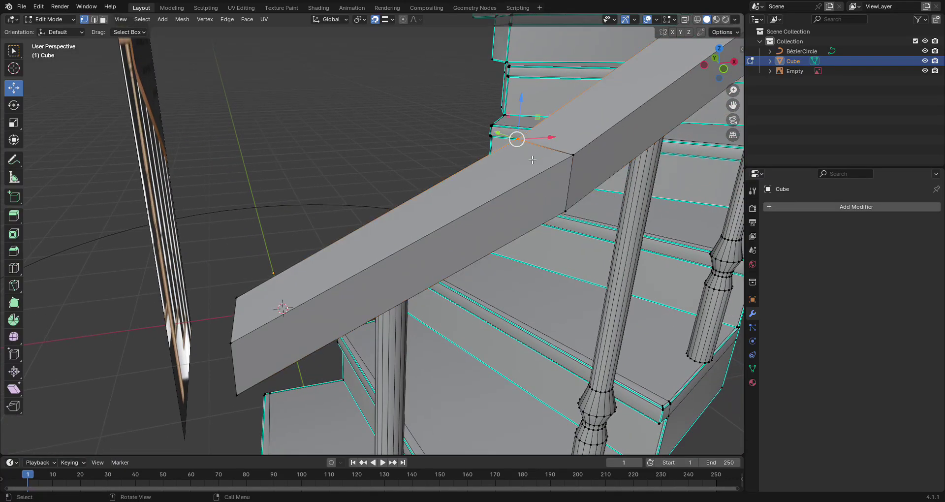
{"action": "key", "text": "m"}
{"action": "left_click", "coordinate": [530, 165]}
{"action": "middle_click_drag", "start_coordinate": [529, 165], "coordinate": [469, 251]}
{"action": "left_click_drag", "start_coordinate": [467, 252], "coordinate": [482, 274]}
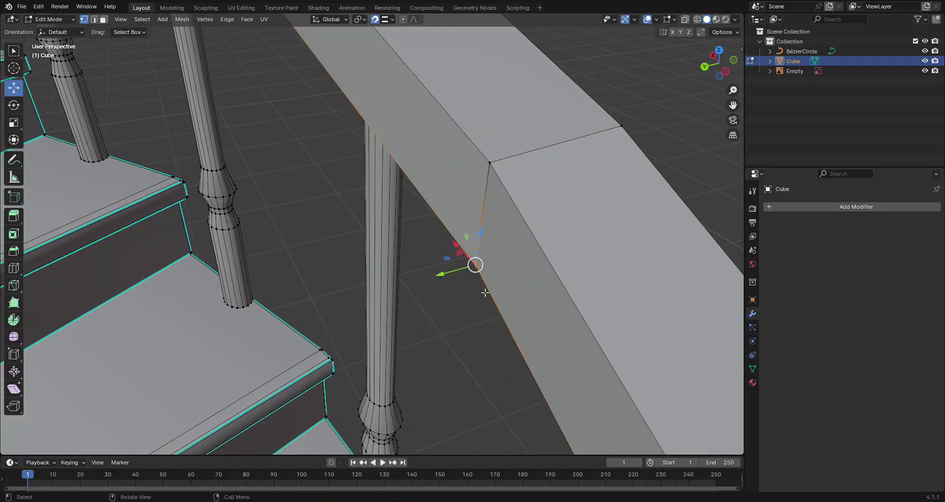
{"action": "key", "text": "m"}
{"action": "left_click", "coordinate": [479, 288]}
Step: Zoom out over the staircase, then merge another handrail joint vertex at its centre
{"action": "scroll", "coordinate": [514, 319], "scroll_direction": "down", "scroll_amount": 5}
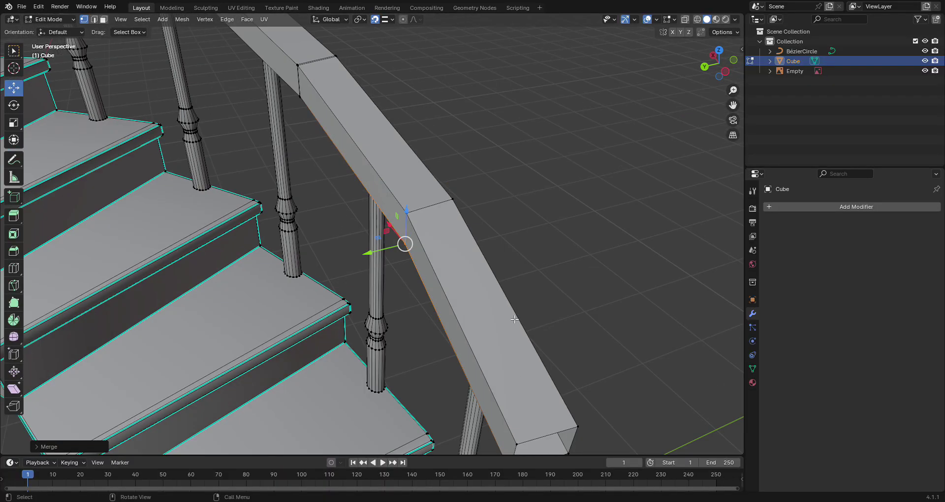
{"action": "middle_click_drag", "start_coordinate": [514, 319], "coordinate": [475, 326]}
{"action": "scroll", "coordinate": [474, 327], "scroll_direction": "down", "scroll_amount": 3}
{"action": "middle_click_drag", "start_coordinate": [537, 344], "coordinate": [492, 316]}
{"action": "scroll", "coordinate": [491, 316], "scroll_direction": "up", "scroll_amount": 8}
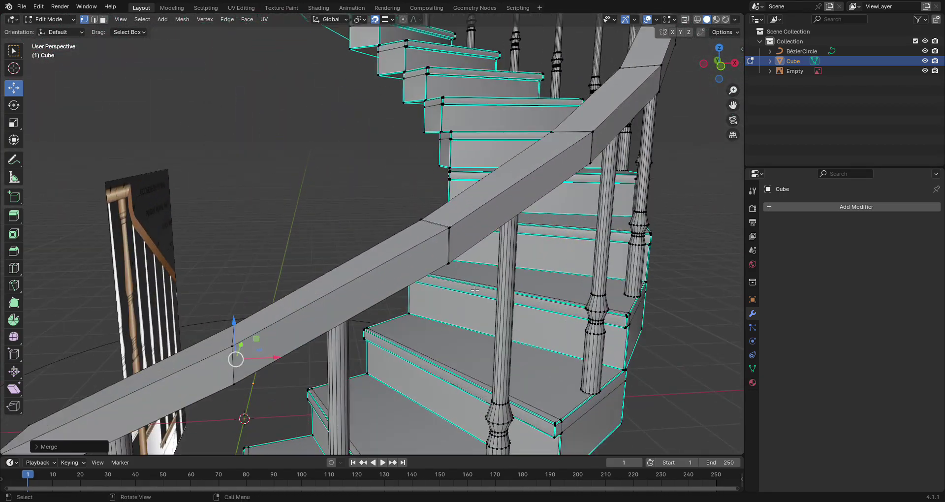
{"action": "scroll", "coordinate": [495, 278], "scroll_direction": "up", "scroll_amount": 3}
{"action": "middle_click_drag", "start_coordinate": [524, 273], "coordinate": [499, 244]}
{"action": "left_click", "coordinate": [547, 244]}
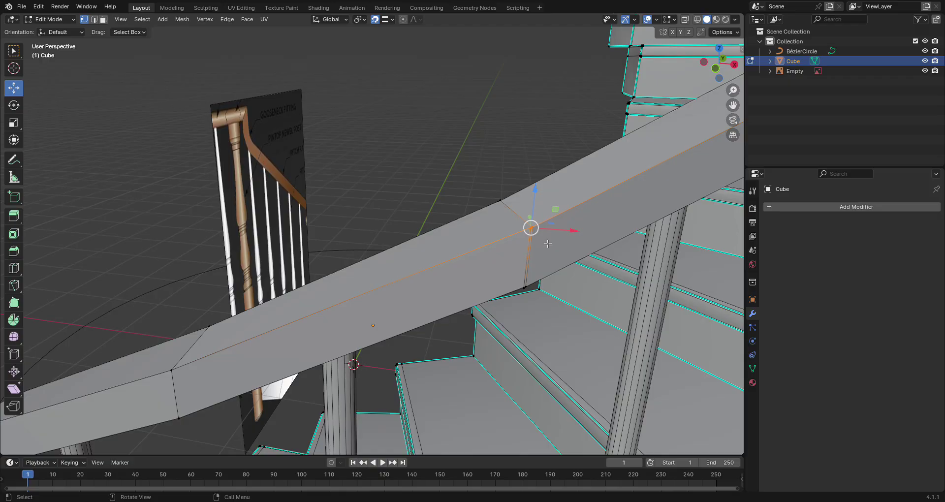
{"action": "key", "text": "m"}
{"action": "left_click", "coordinate": [545, 241]}
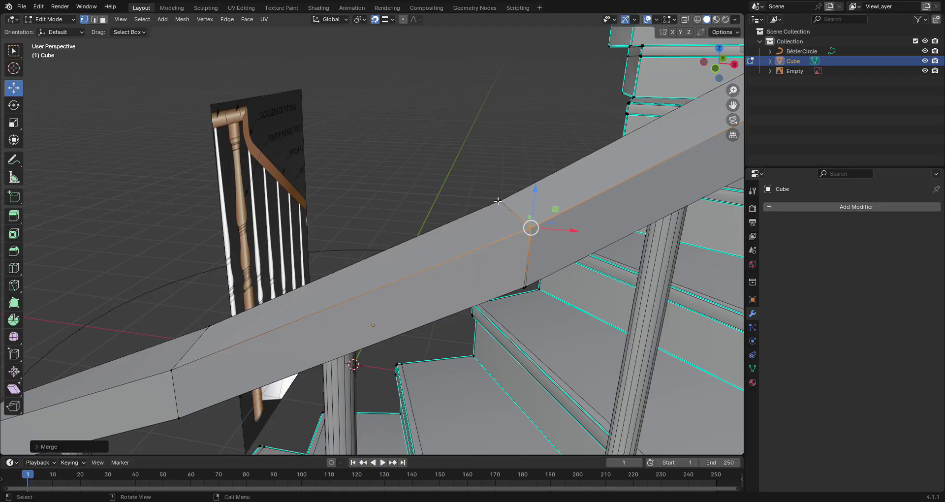
Step: Merge the last handrail joint At Center and return to Object Mode
{"action": "left_click", "coordinate": [498, 201]}
{"action": "key", "text": "m"}
{"action": "left_click", "coordinate": [509, 206]}
{"action": "middle_click_drag", "start_coordinate": [509, 206], "coordinate": [448, 313]}
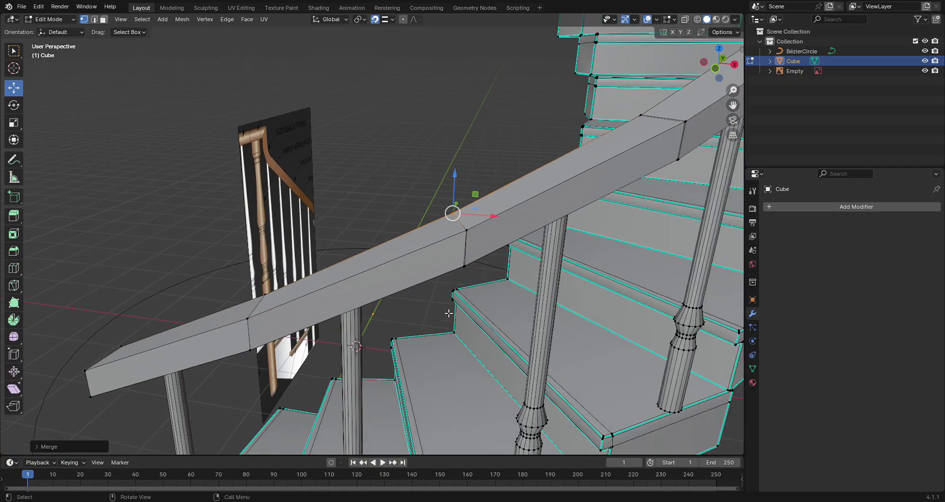
{"action": "scroll", "coordinate": [448, 312], "scroll_direction": "down", "scroll_amount": 8}
{"action": "middle_click_drag", "start_coordinate": [432, 344], "coordinate": [432, 348]}
{"action": "key", "text": "Tab"}
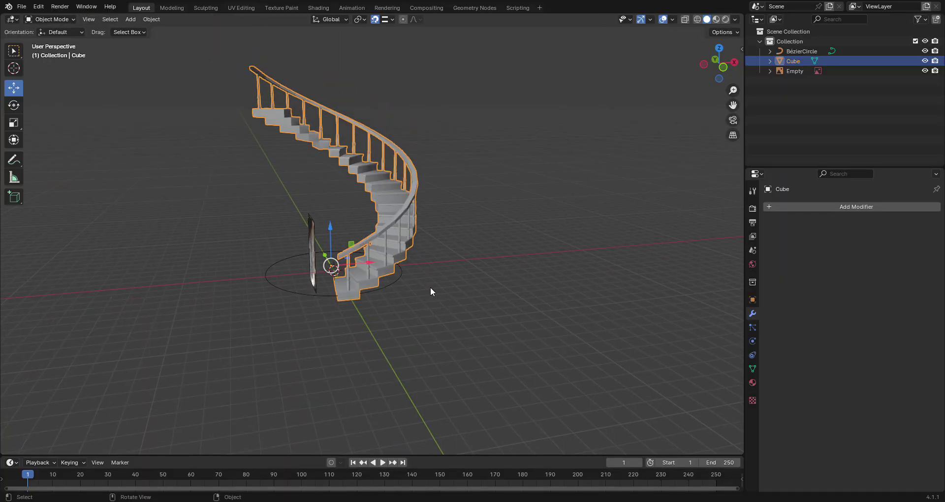